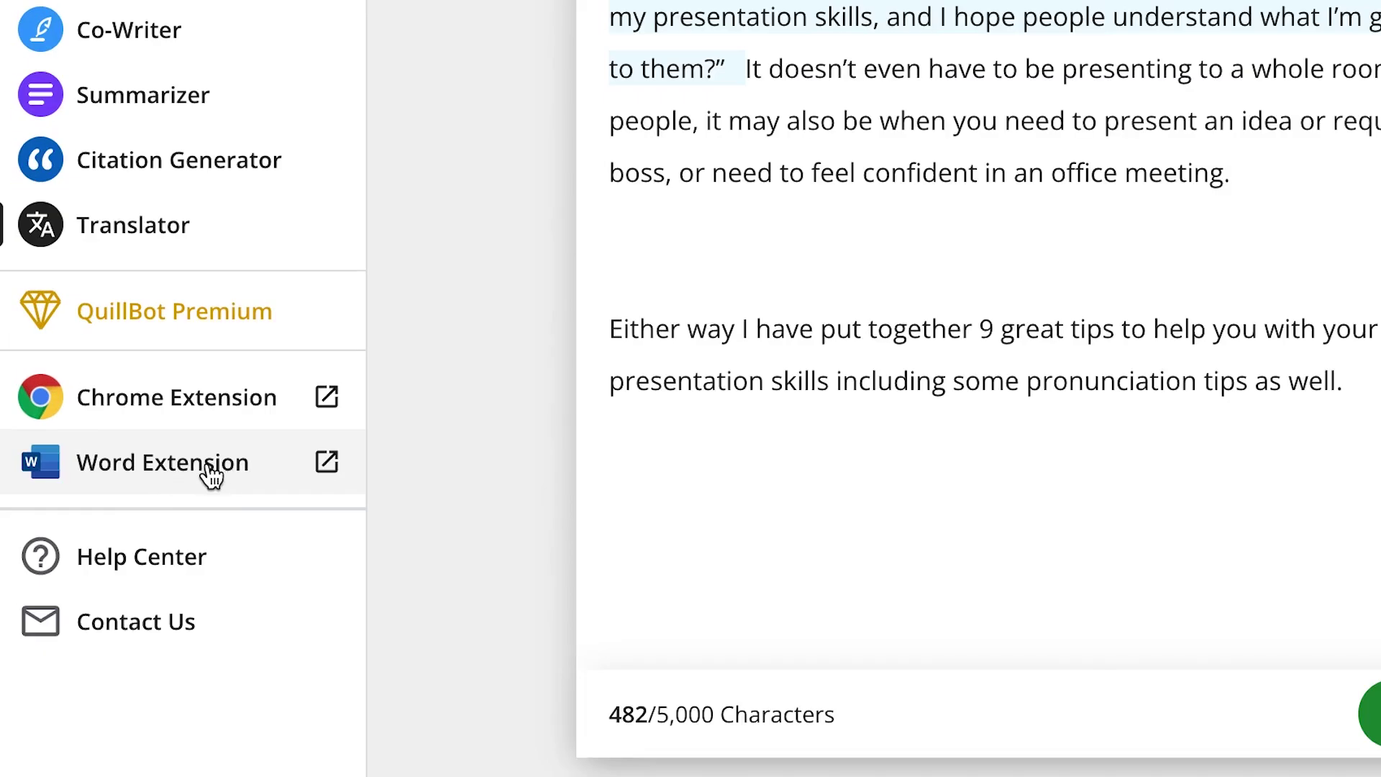
- Open the Word Extension article and read through installation Steps 1–7, returning to the top
{"action": "left_click", "coordinate": [208, 466]}
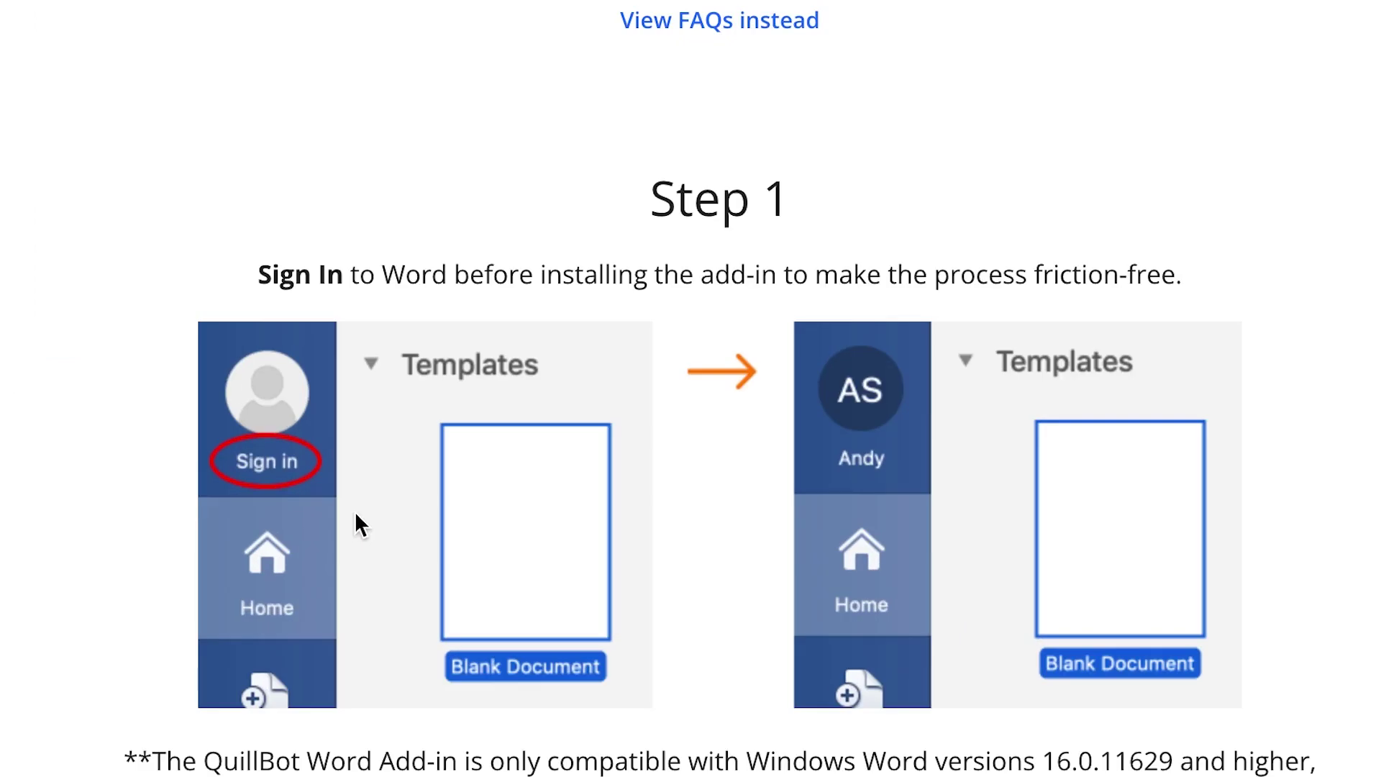
{"action": "scroll", "coordinate": [613, 559], "scroll_direction": "down", "scroll_amount": 5}
{"action": "scroll", "coordinate": [403, 446], "scroll_direction": "down", "scroll_amount": 4}
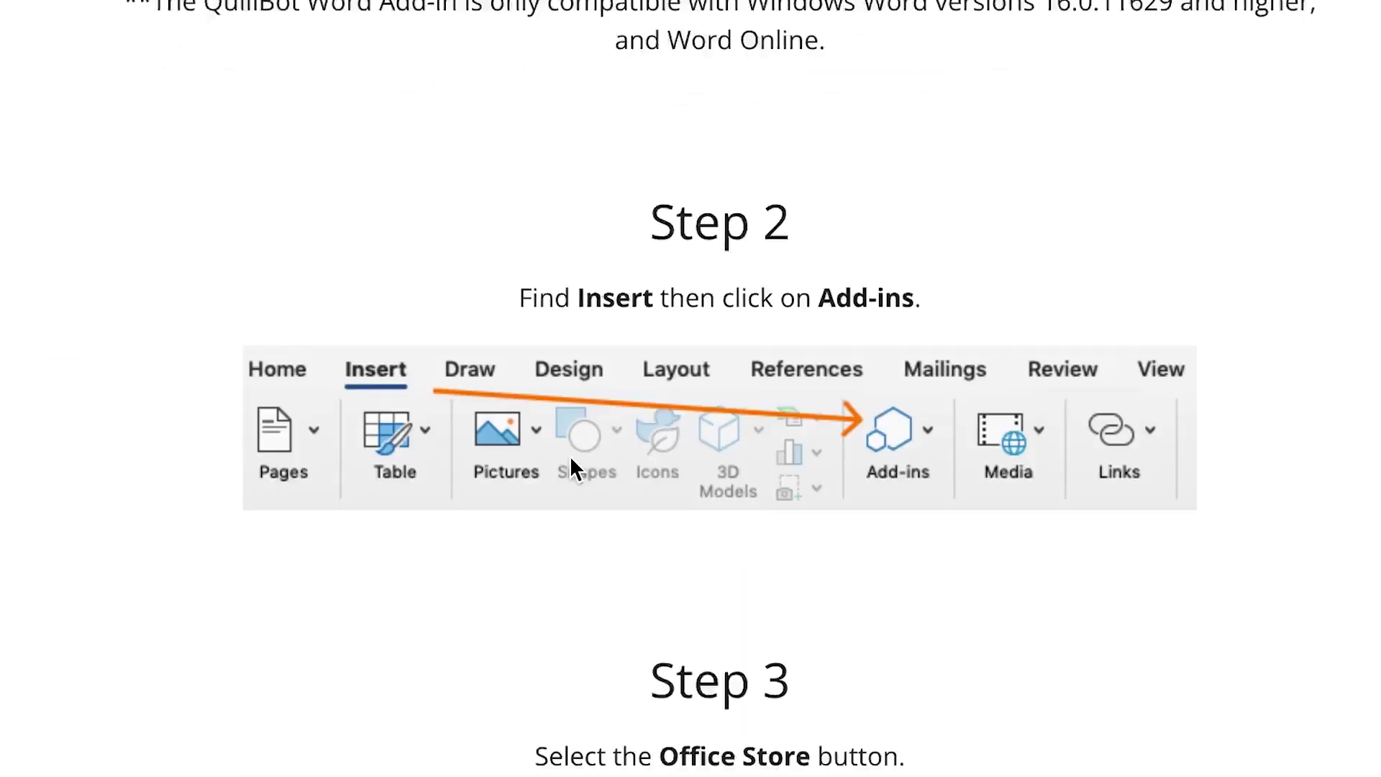
{"action": "scroll", "coordinate": [892, 432], "scroll_direction": "down", "scroll_amount": 10}
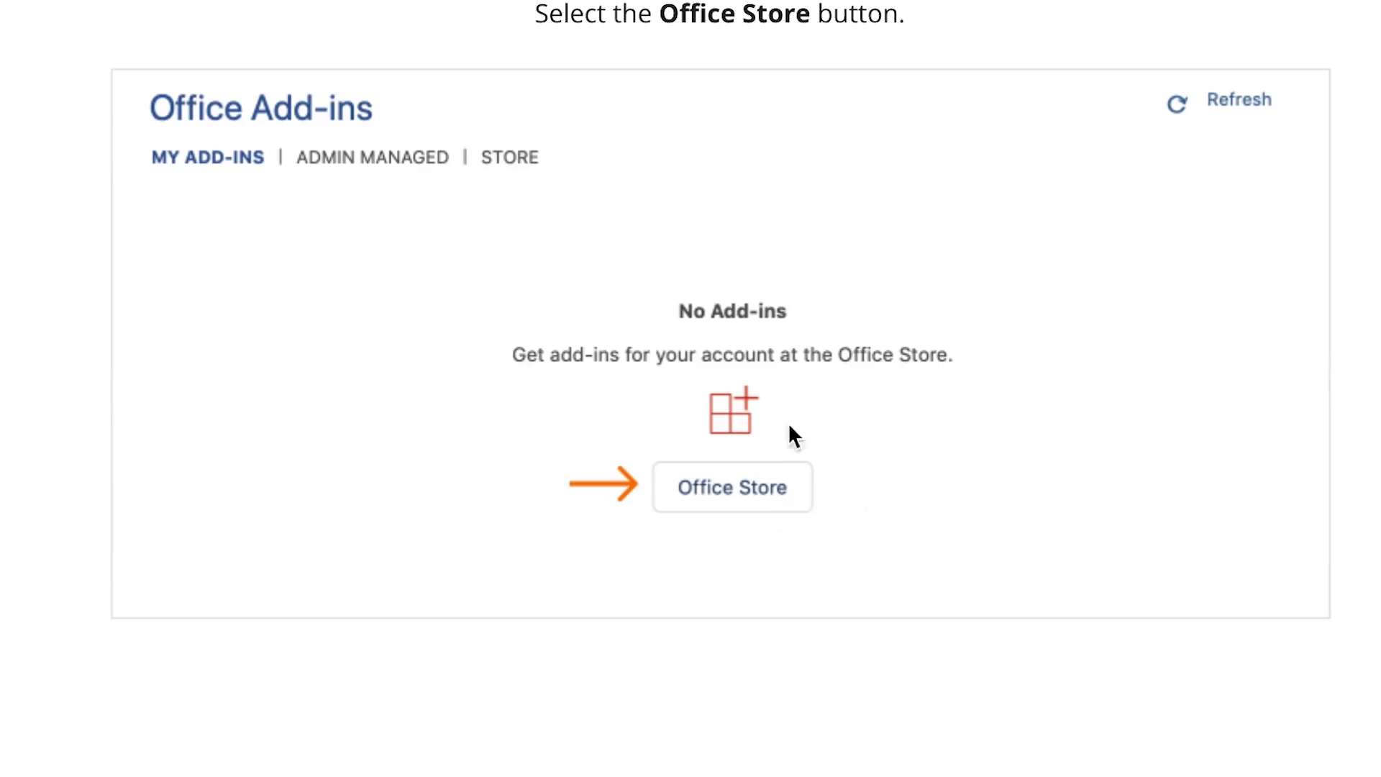
{"action": "scroll", "coordinate": [697, 484], "scroll_direction": "down", "scroll_amount": 6}
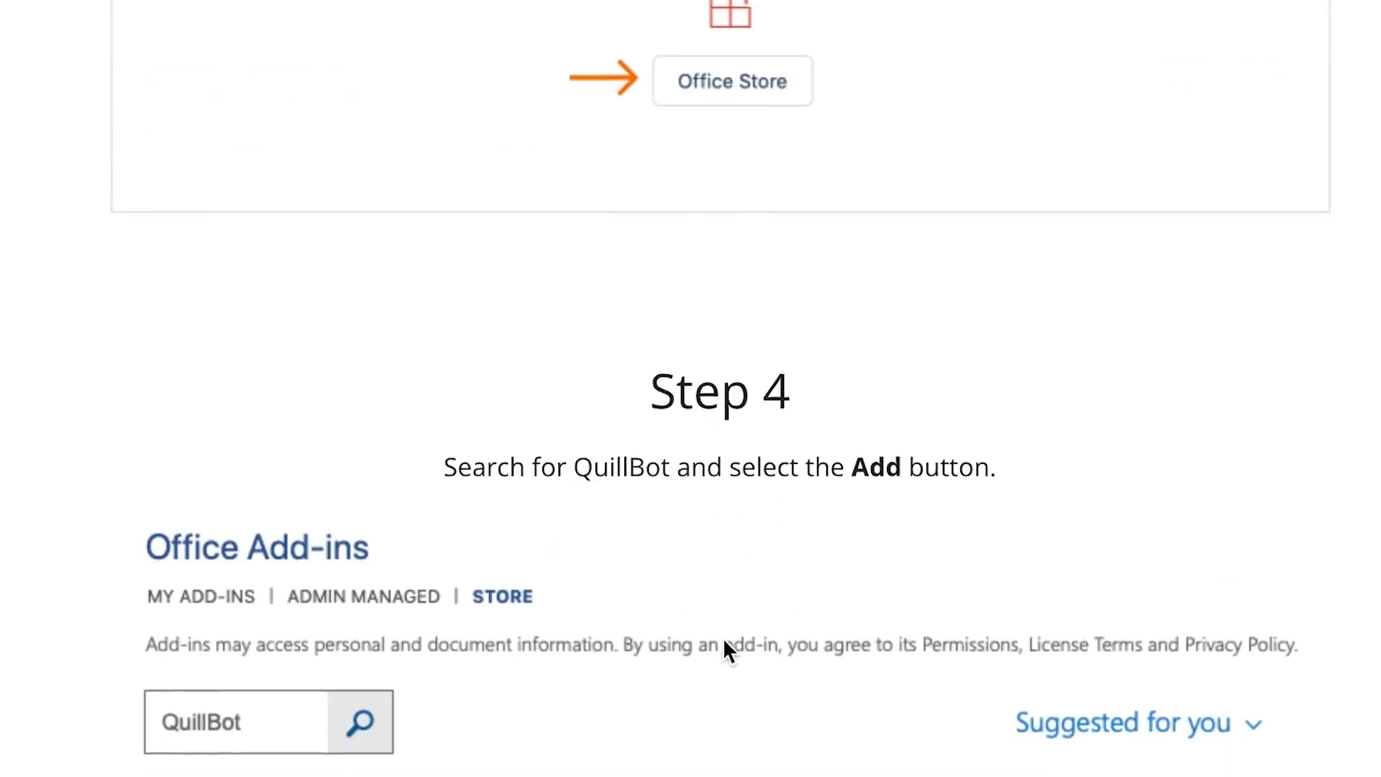
{"action": "scroll", "coordinate": [727, 651], "scroll_direction": "down", "scroll_amount": 3}
{"action": "scroll", "coordinate": [710, 586], "scroll_direction": "down", "scroll_amount": 4}
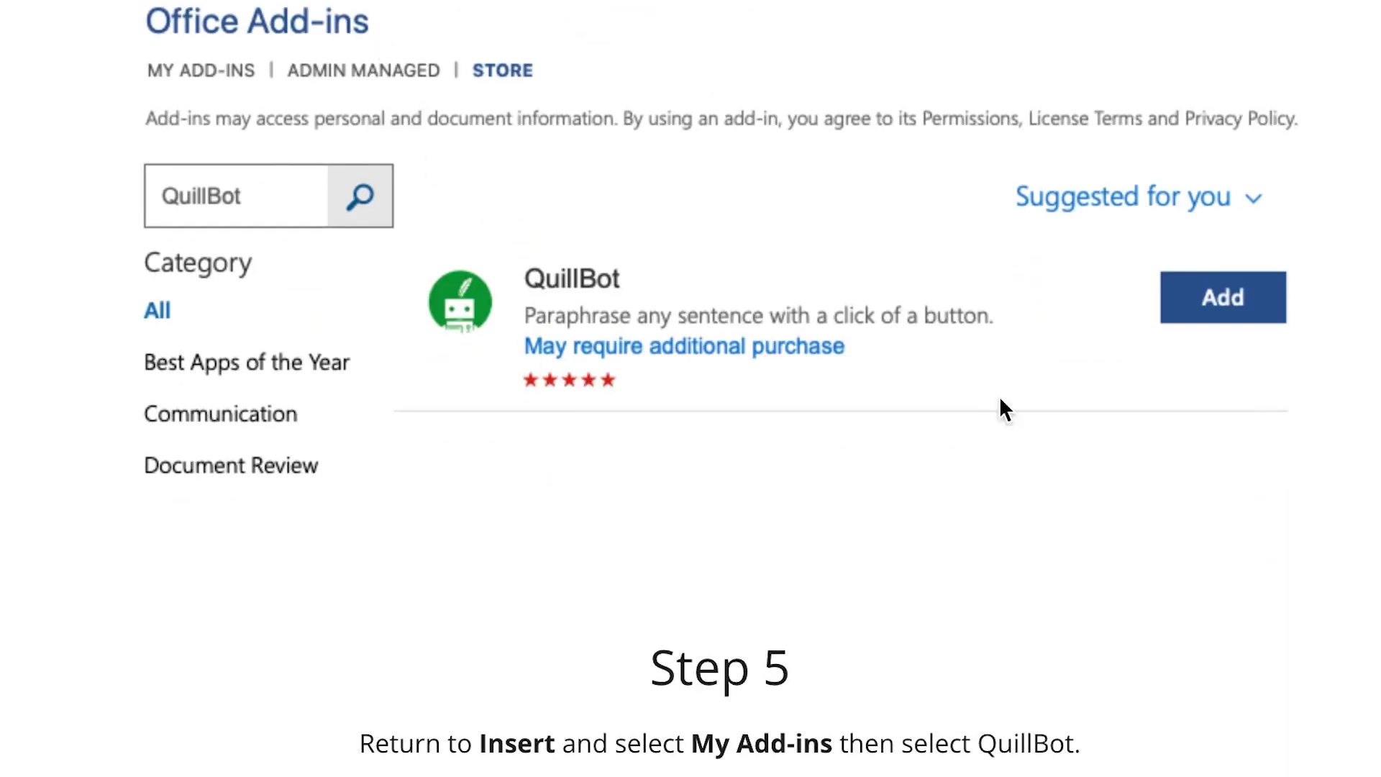
{"action": "scroll", "coordinate": [828, 360], "scroll_direction": "down", "scroll_amount": 11}
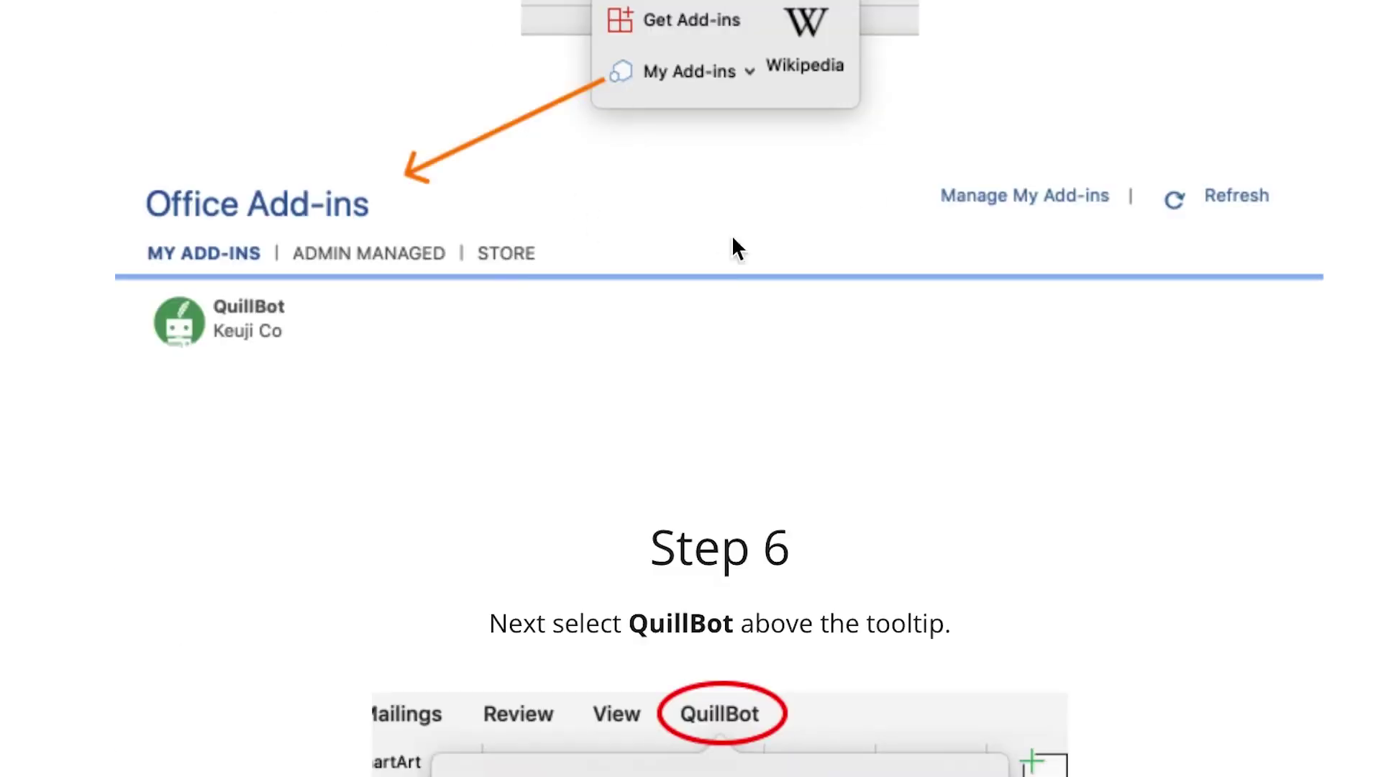
{"action": "scroll", "coordinate": [531, 416], "scroll_direction": "down", "scroll_amount": 1}
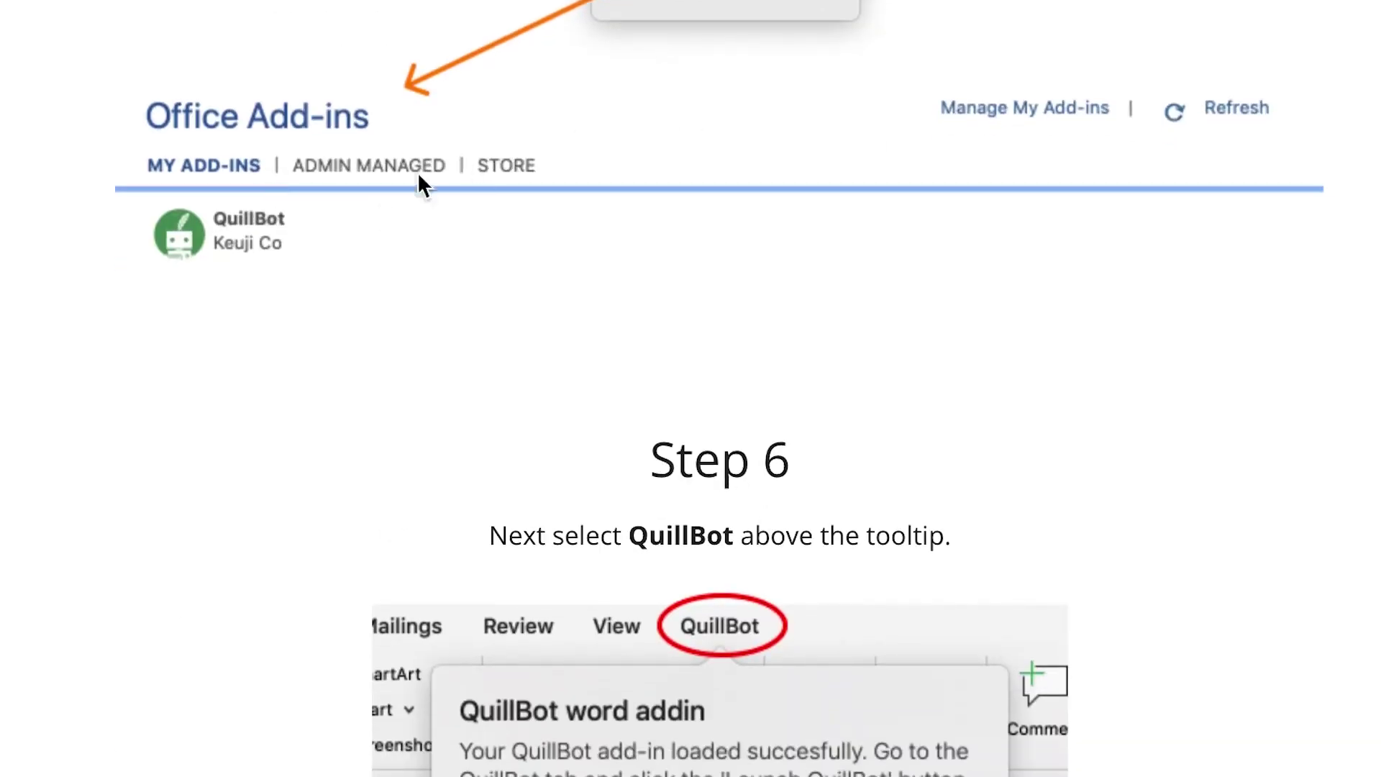
{"action": "scroll", "coordinate": [629, 737], "scroll_direction": "down", "scroll_amount": 13}
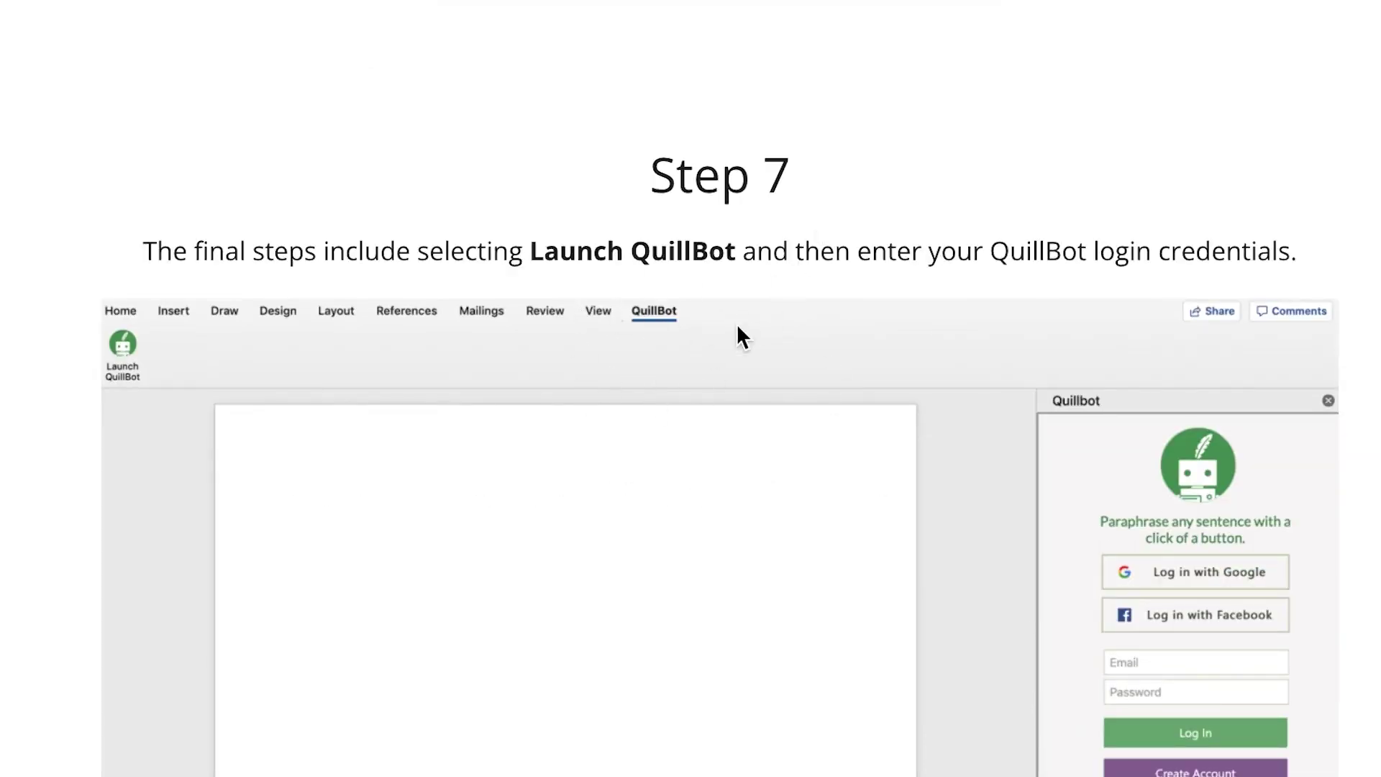
{"action": "scroll", "coordinate": [839, 530], "scroll_direction": "down", "scroll_amount": 14}
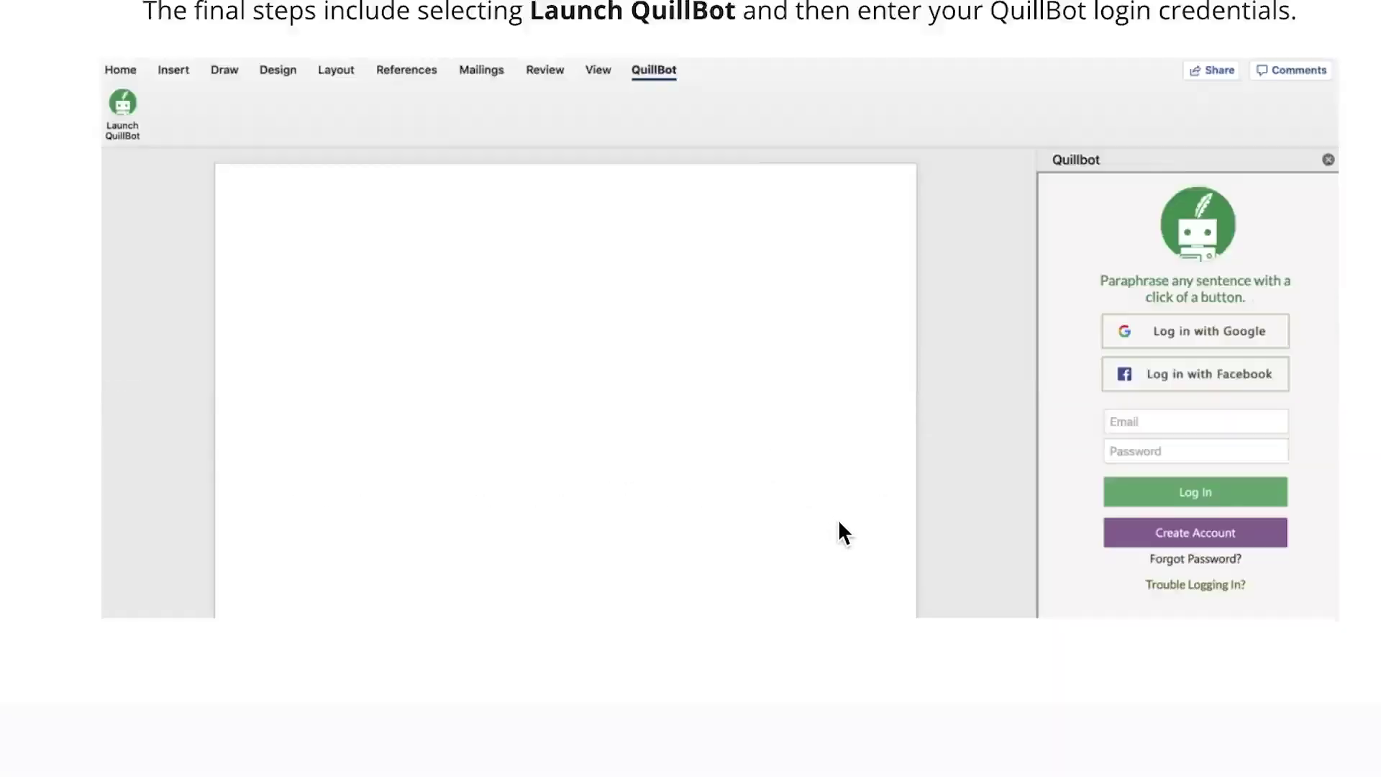
{"action": "scroll", "coordinate": [1157, 130], "scroll_direction": "up", "scroll_amount": 4}
{"action": "scroll", "coordinate": [1156, 130], "scroll_direction": "up", "scroll_amount": 6}
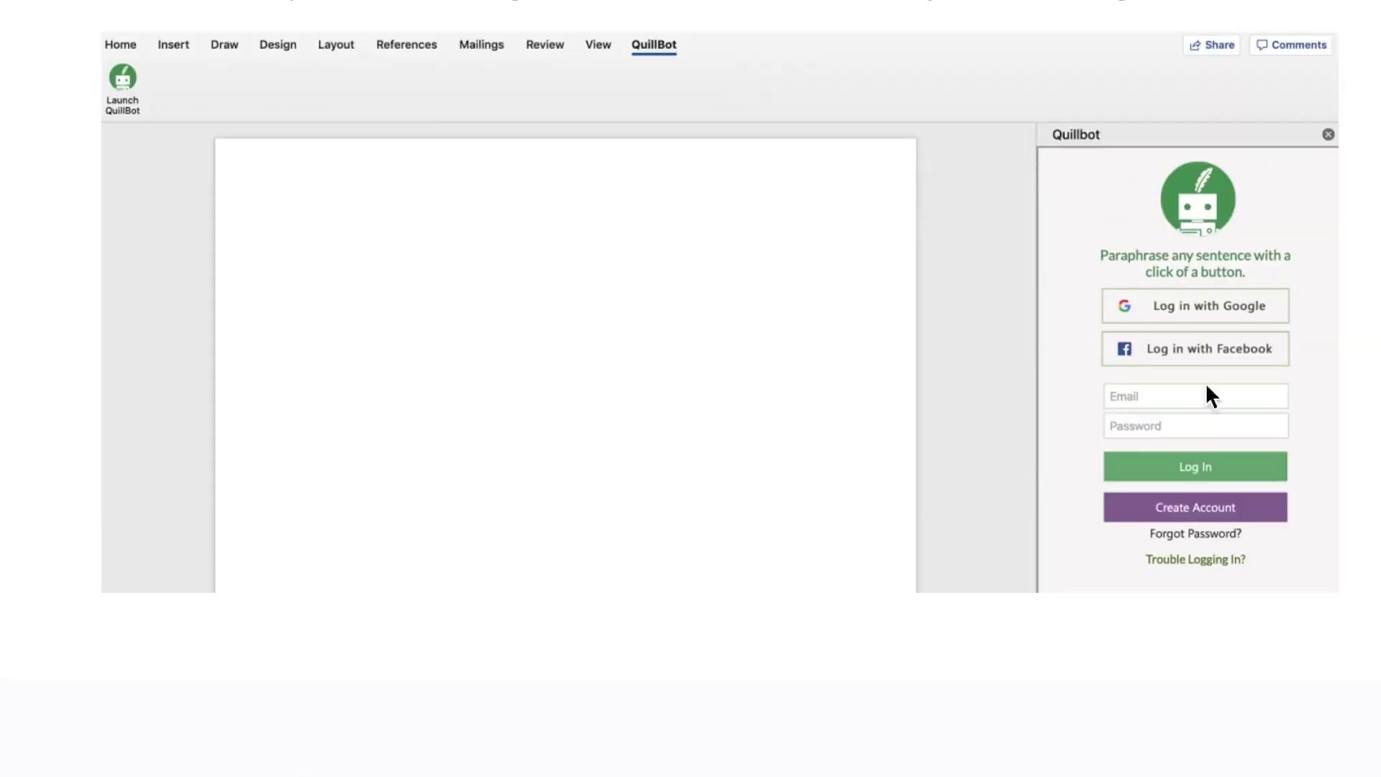
{"action": "scroll", "coordinate": [1206, 383], "scroll_direction": "down", "scroll_amount": 15}
{"action": "scroll", "coordinate": [806, 494], "scroll_direction": "up", "scroll_amount": 20}
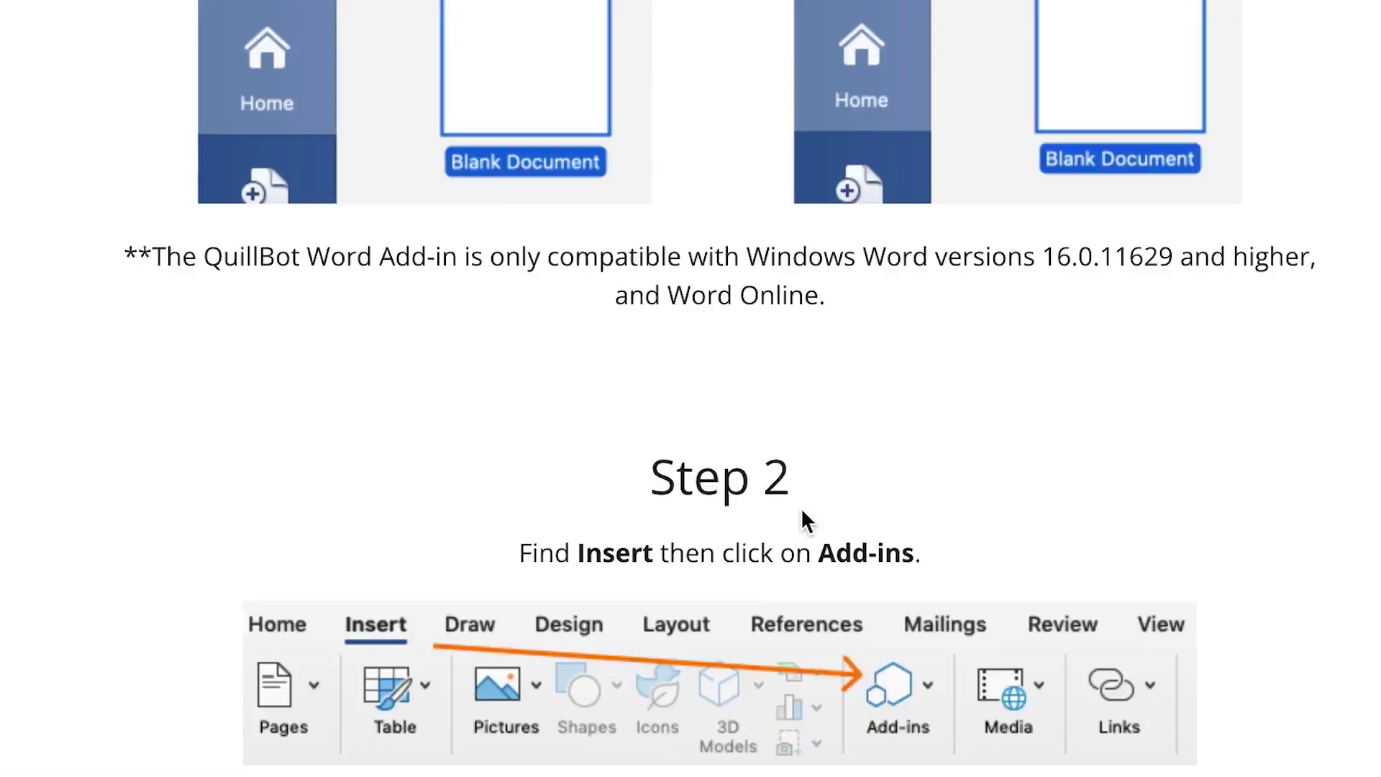
{"action": "scroll", "coordinate": [801, 508], "scroll_direction": "up", "scroll_amount": 10}
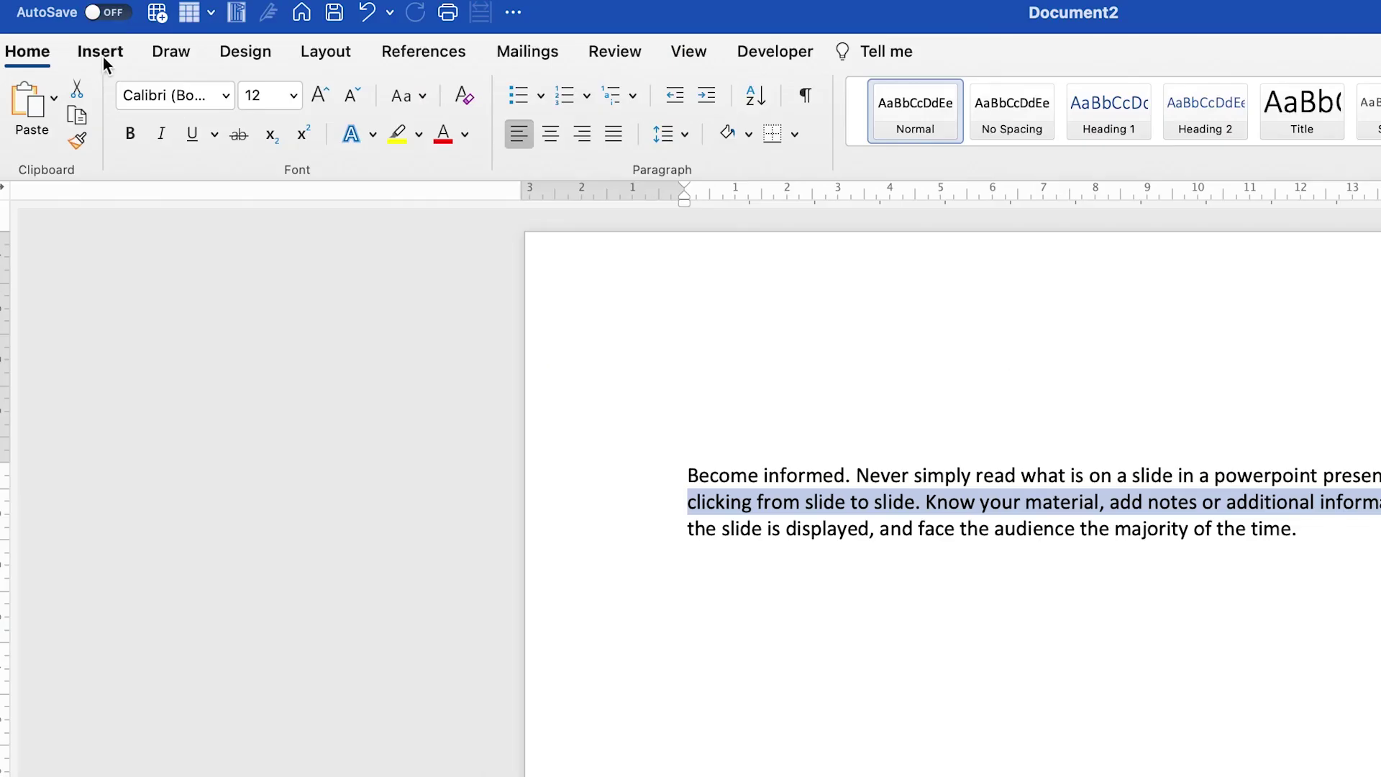
- Search the Office Add-ins store for 'quillbot' and choose Add on the QuillBot result
{"action": "left_click", "coordinate": [66, 0]}
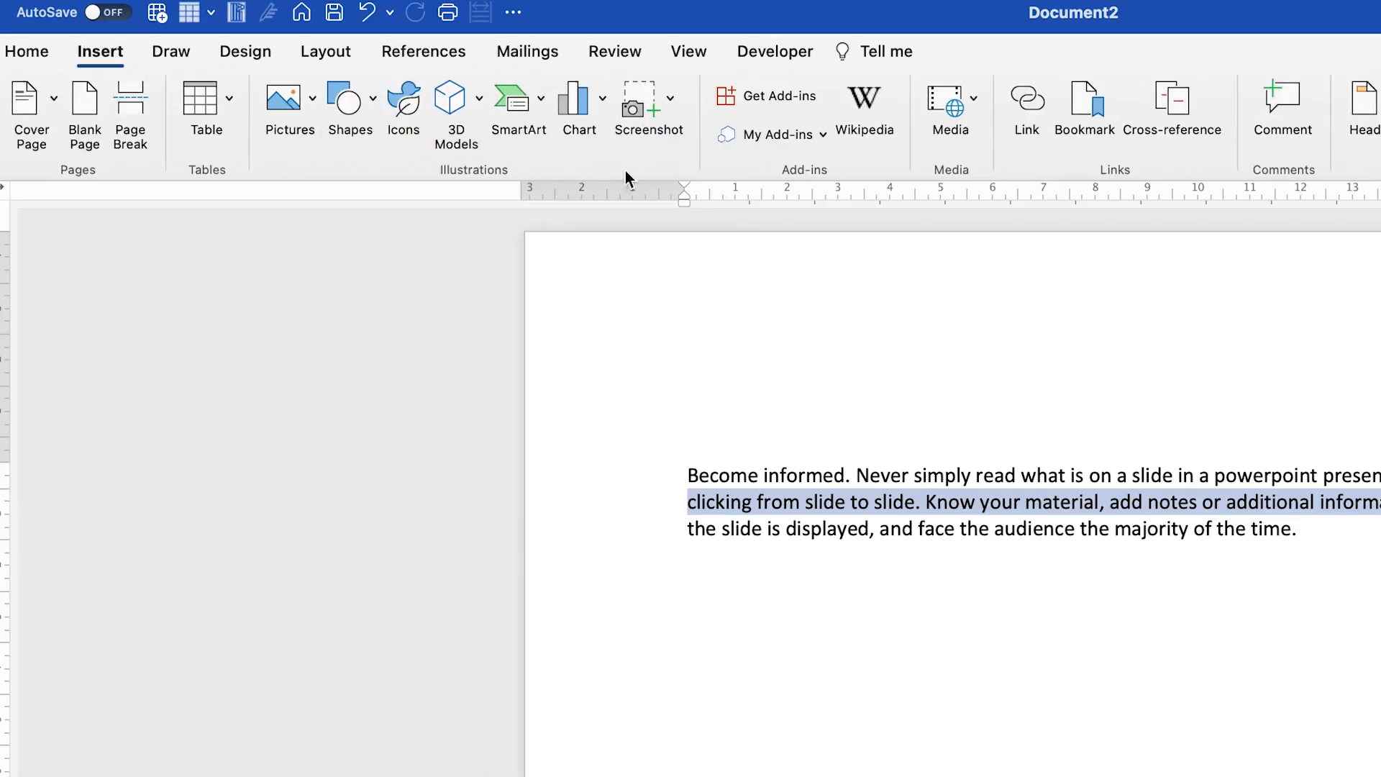
{"action": "left_click", "coordinate": [802, 97]}
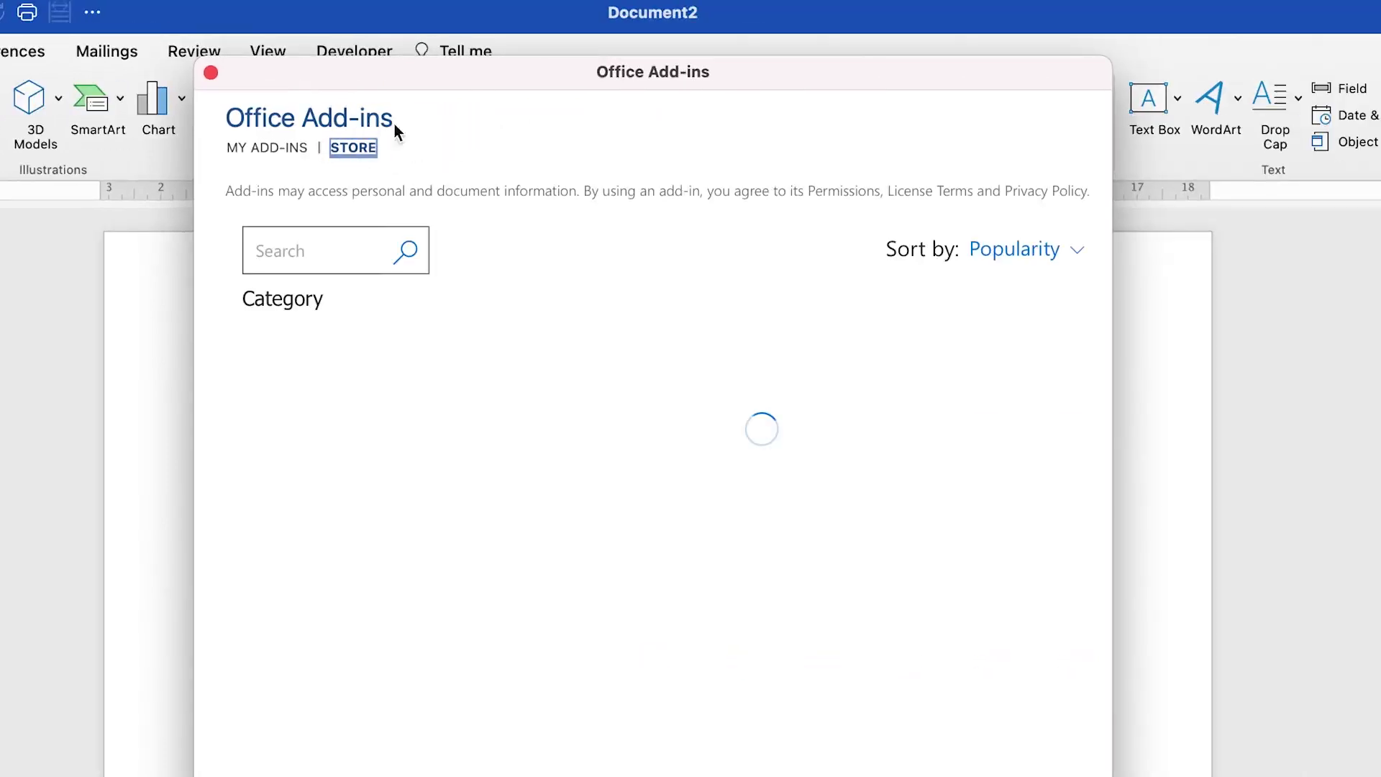
{"action": "left_click", "coordinate": [317, 245]}
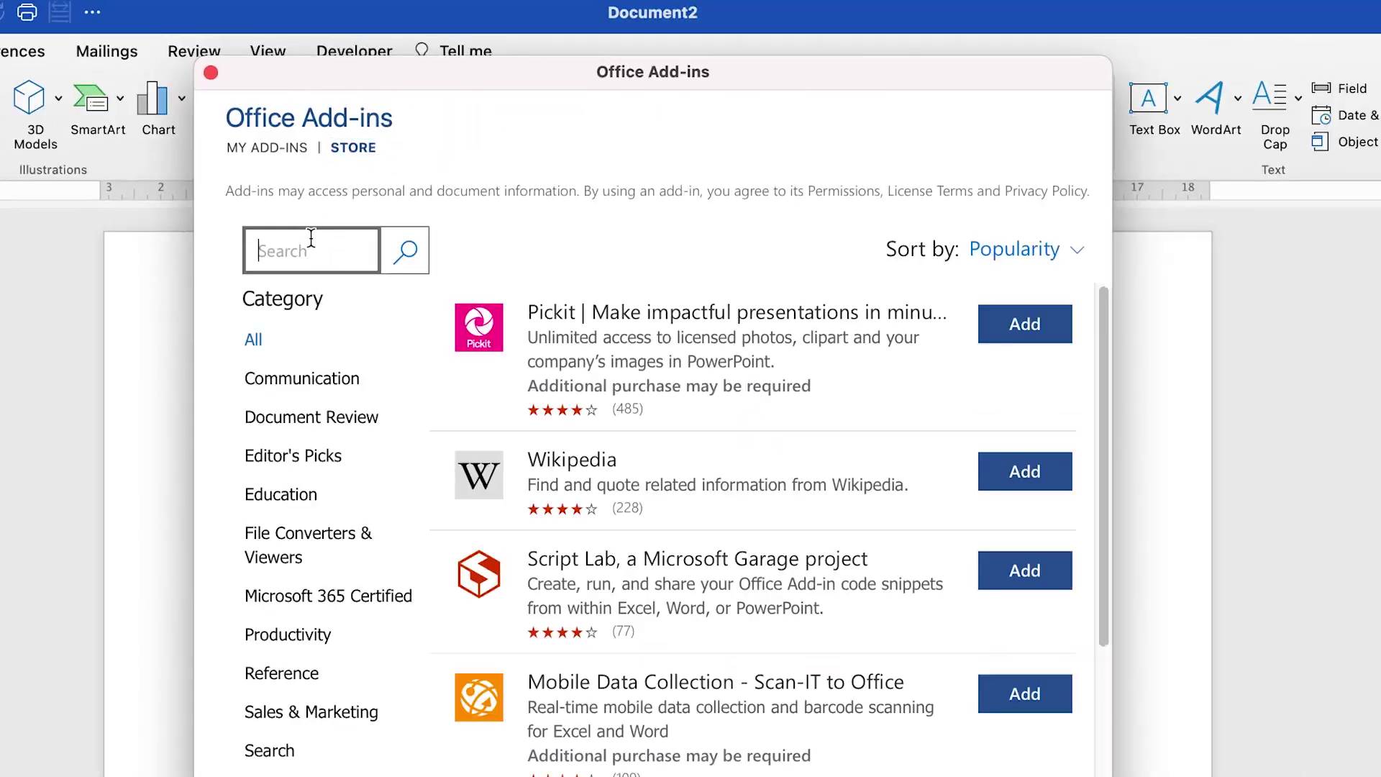
{"action": "type", "text": "quillbot"}
{"action": "key", "text": "Return"}
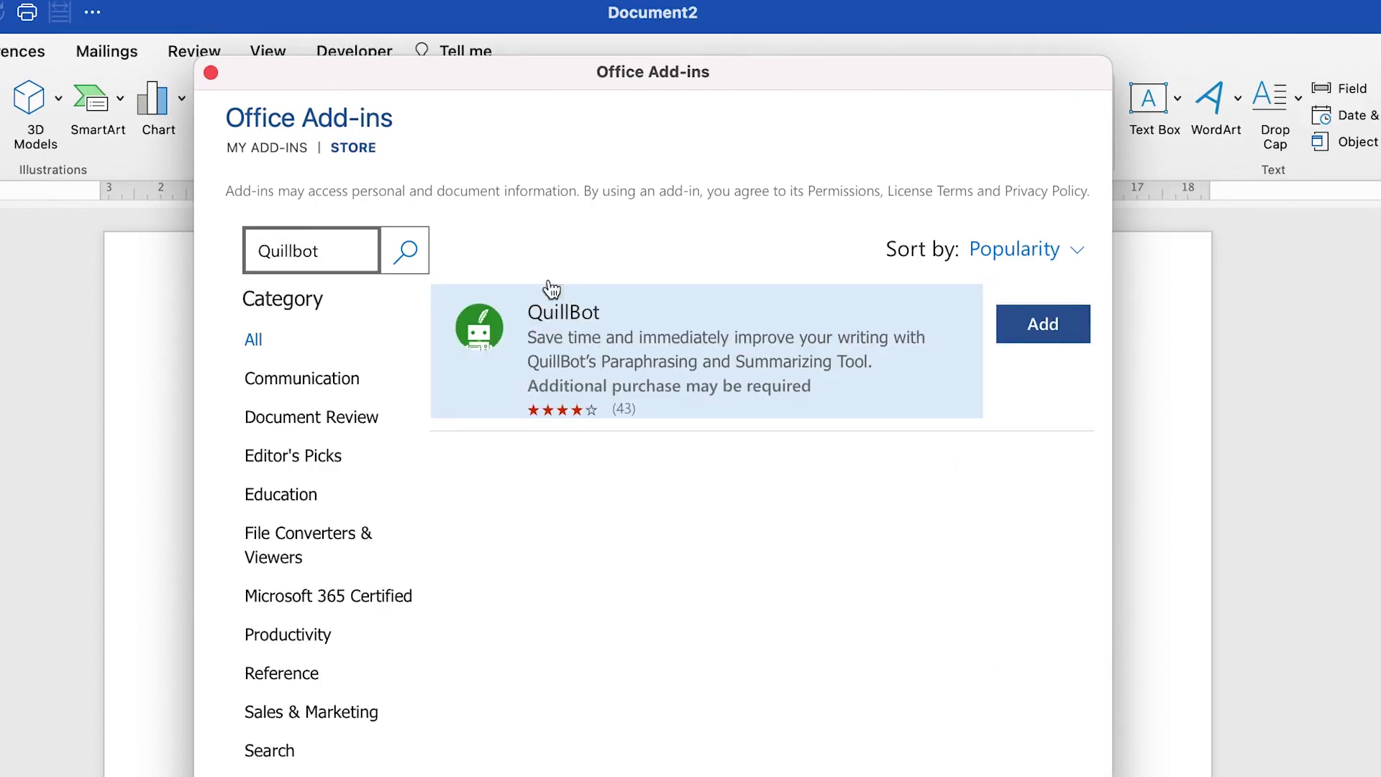
{"action": "left_click", "coordinate": [1029, 325]}
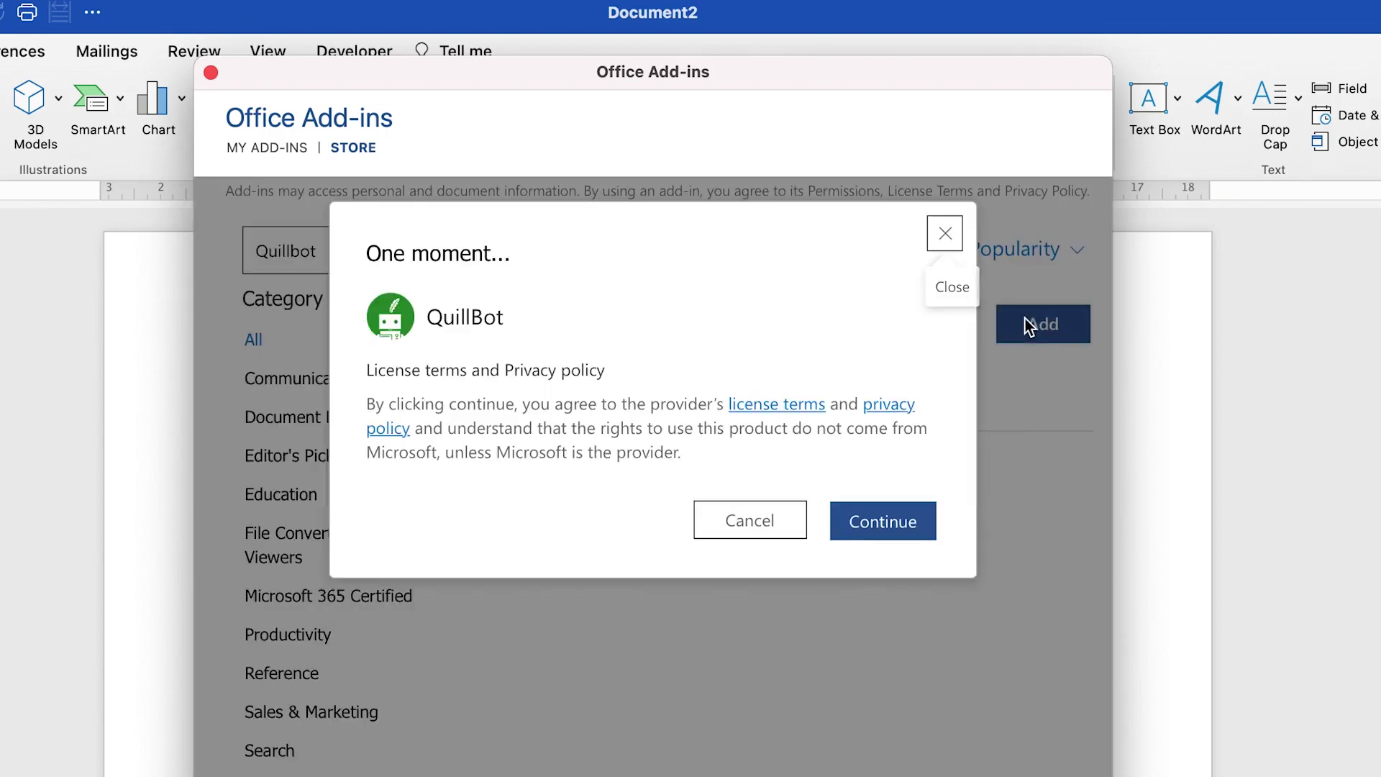
- Accept QuillBot's license, dismiss the loaded notice, and show the new QuillBot tab
{"action": "left_click", "coordinate": [878, 522]}
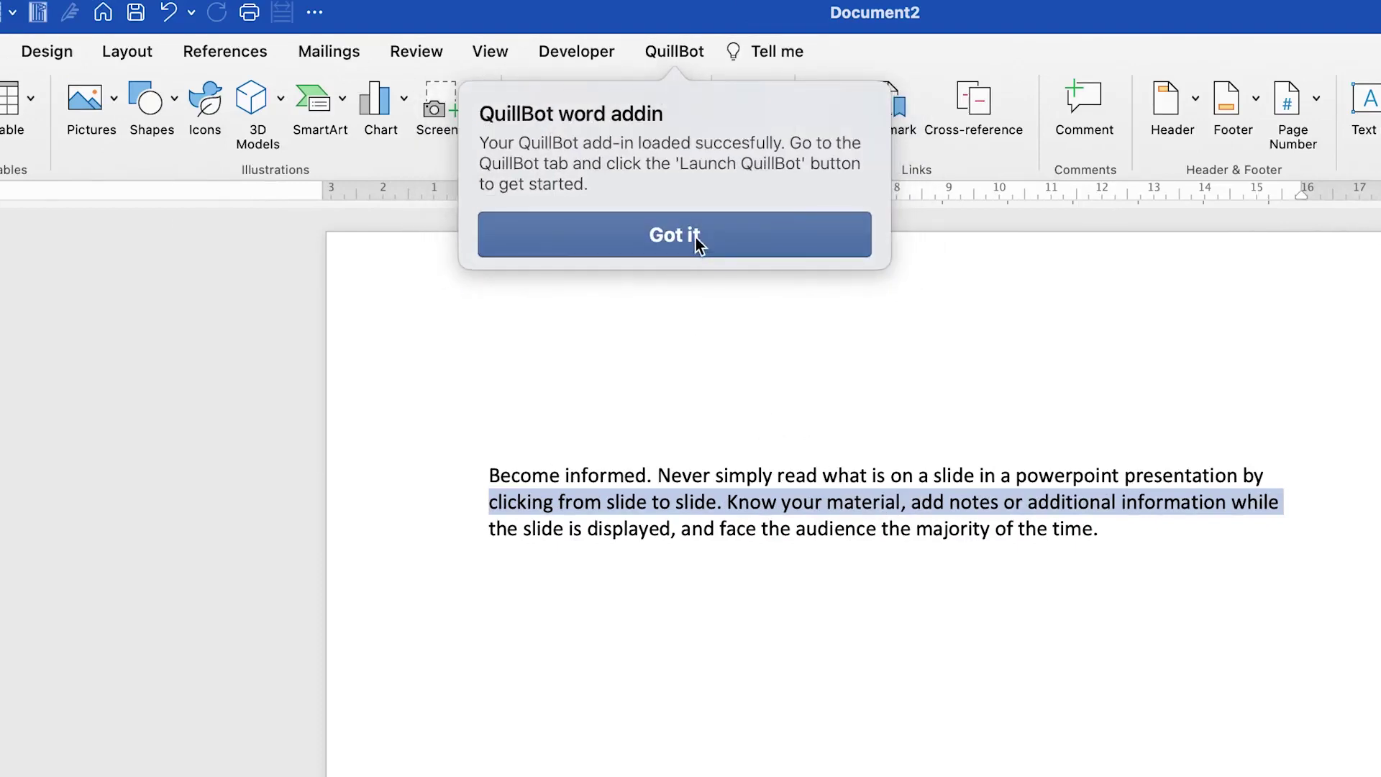
{"action": "left_click", "coordinate": [697, 235]}
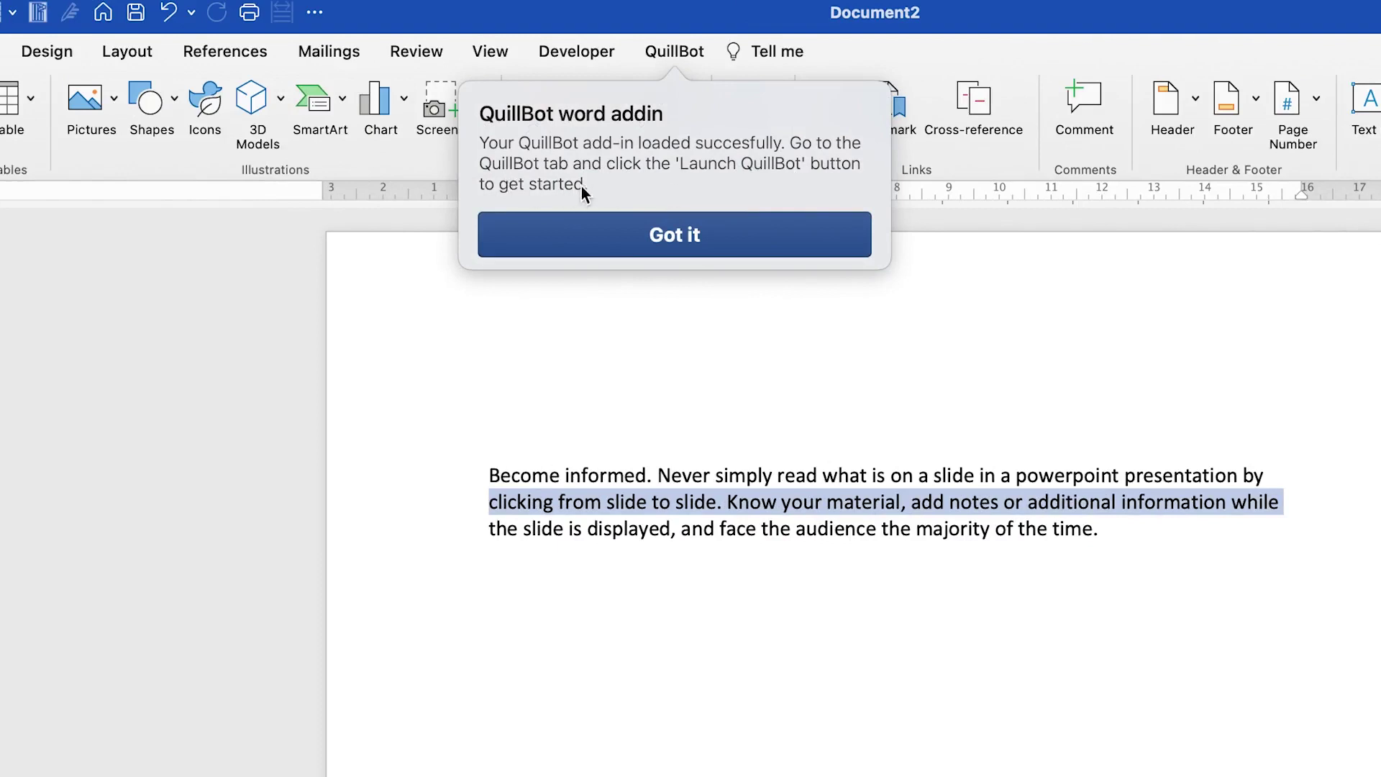
{"action": "left_click", "coordinate": [697, 237]}
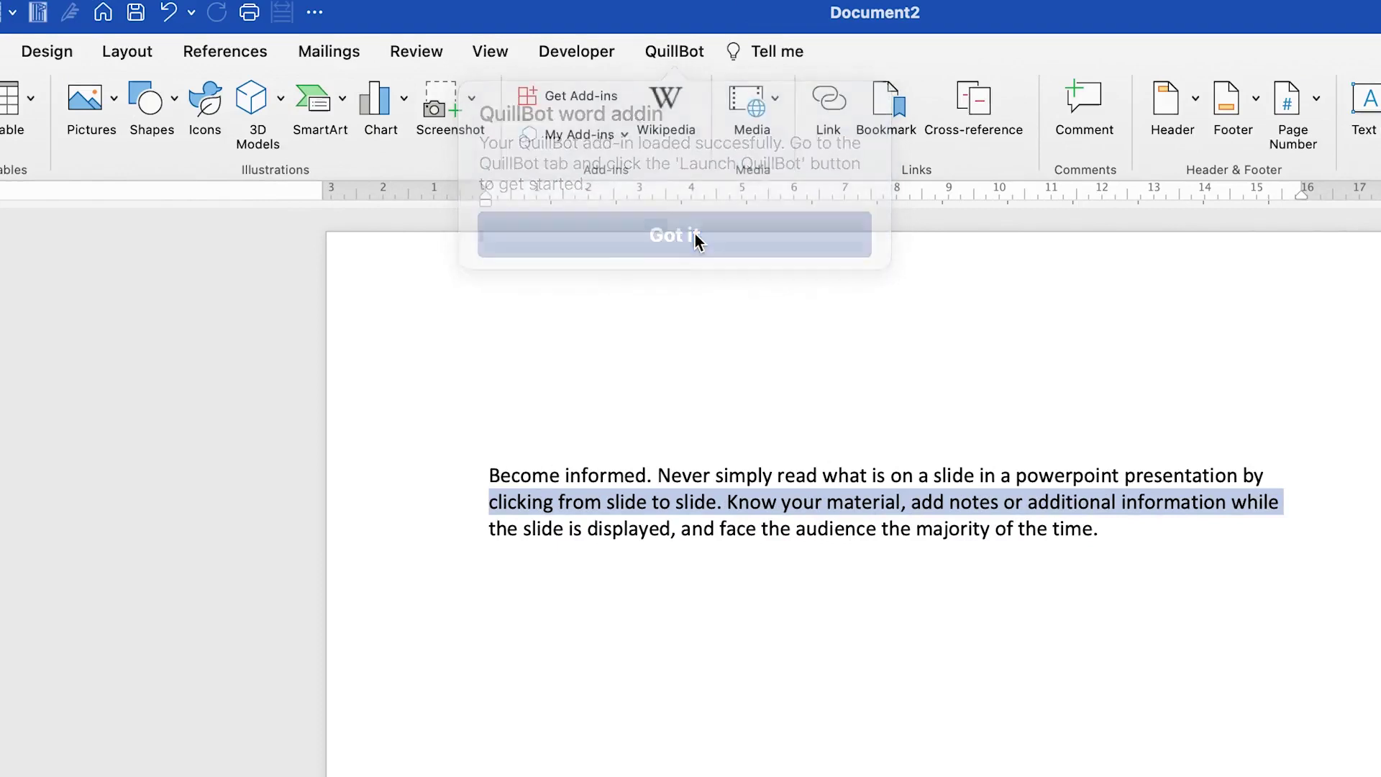
{"action": "left_click", "coordinate": [674, 52]}
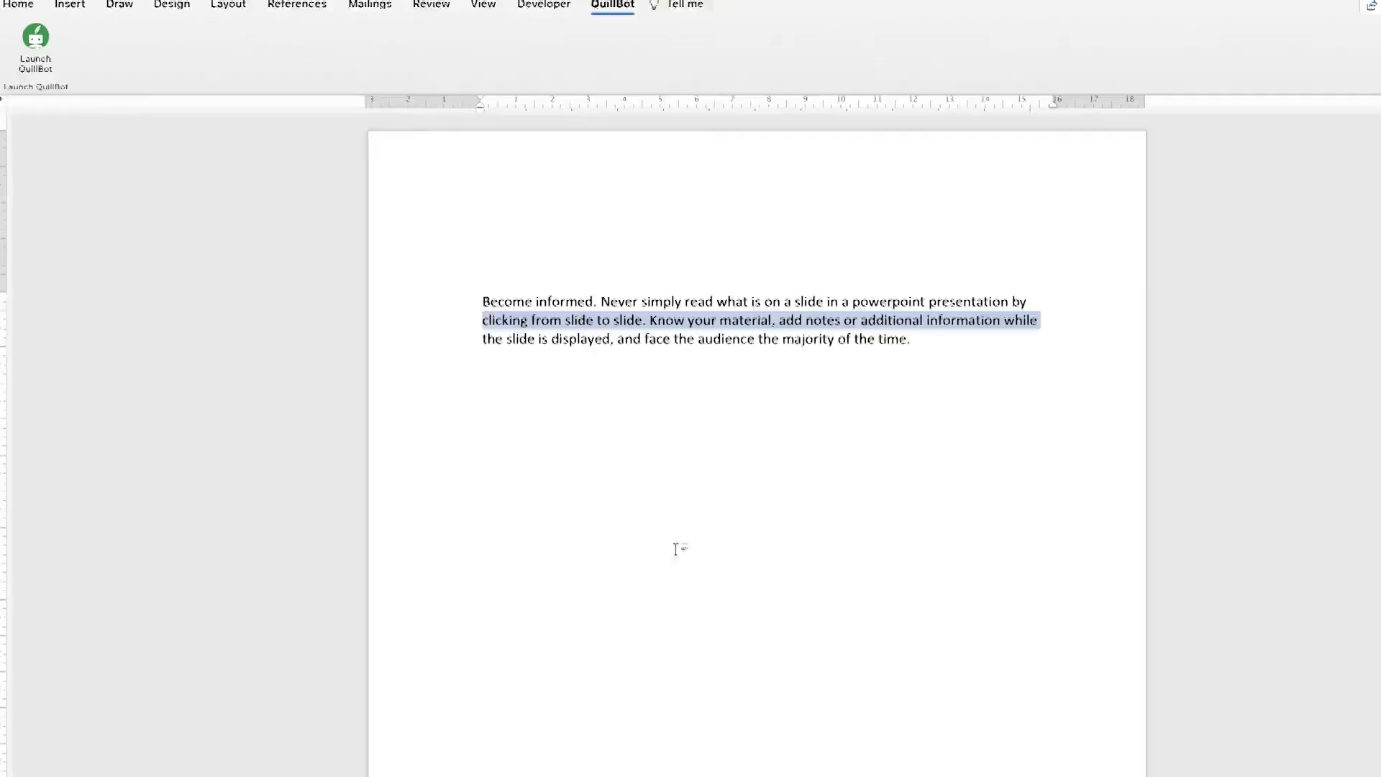
- Launch the QuillBot side pane, log in, and close the Premium Modes promotion
{"action": "left_click", "coordinate": [1136, 666]}
{"action": "left_click", "coordinate": [50, 95]}
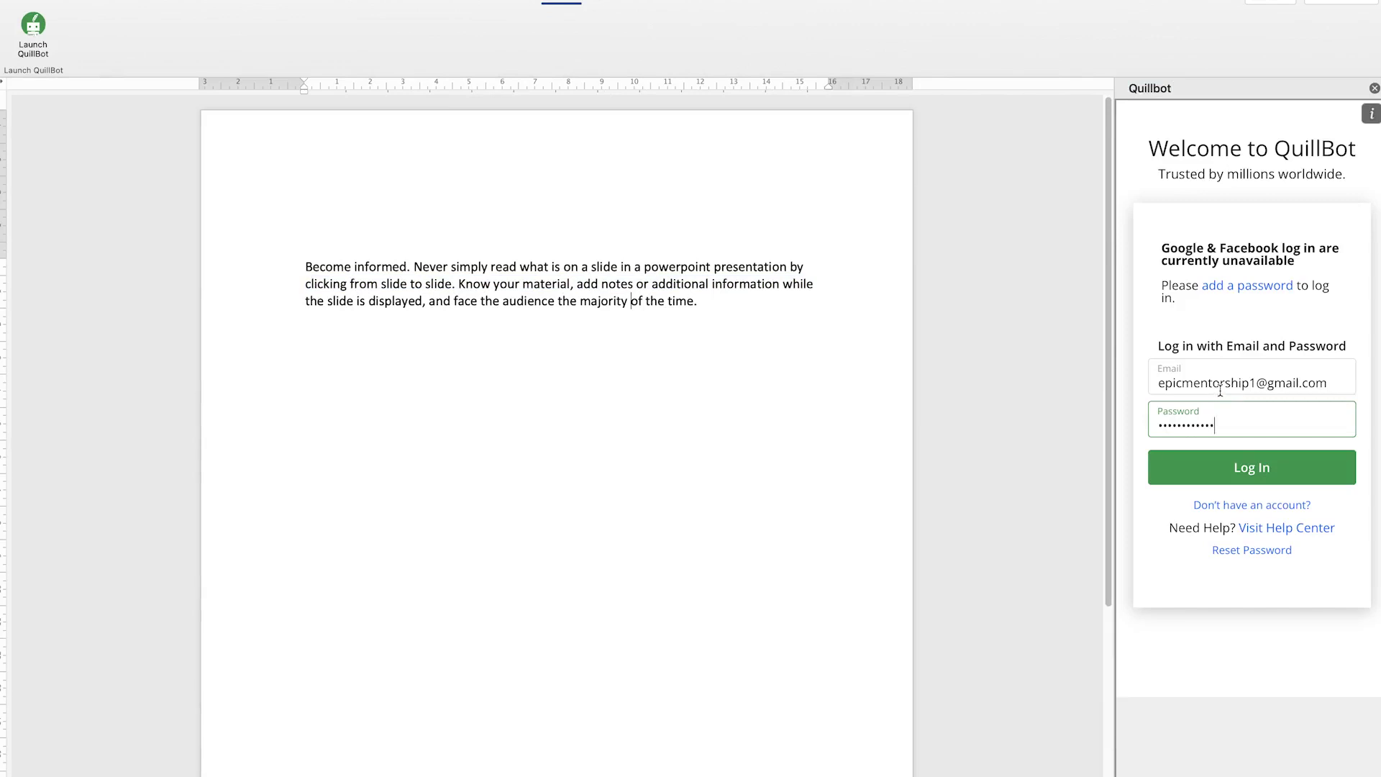
{"action": "key", "text": "Return"}
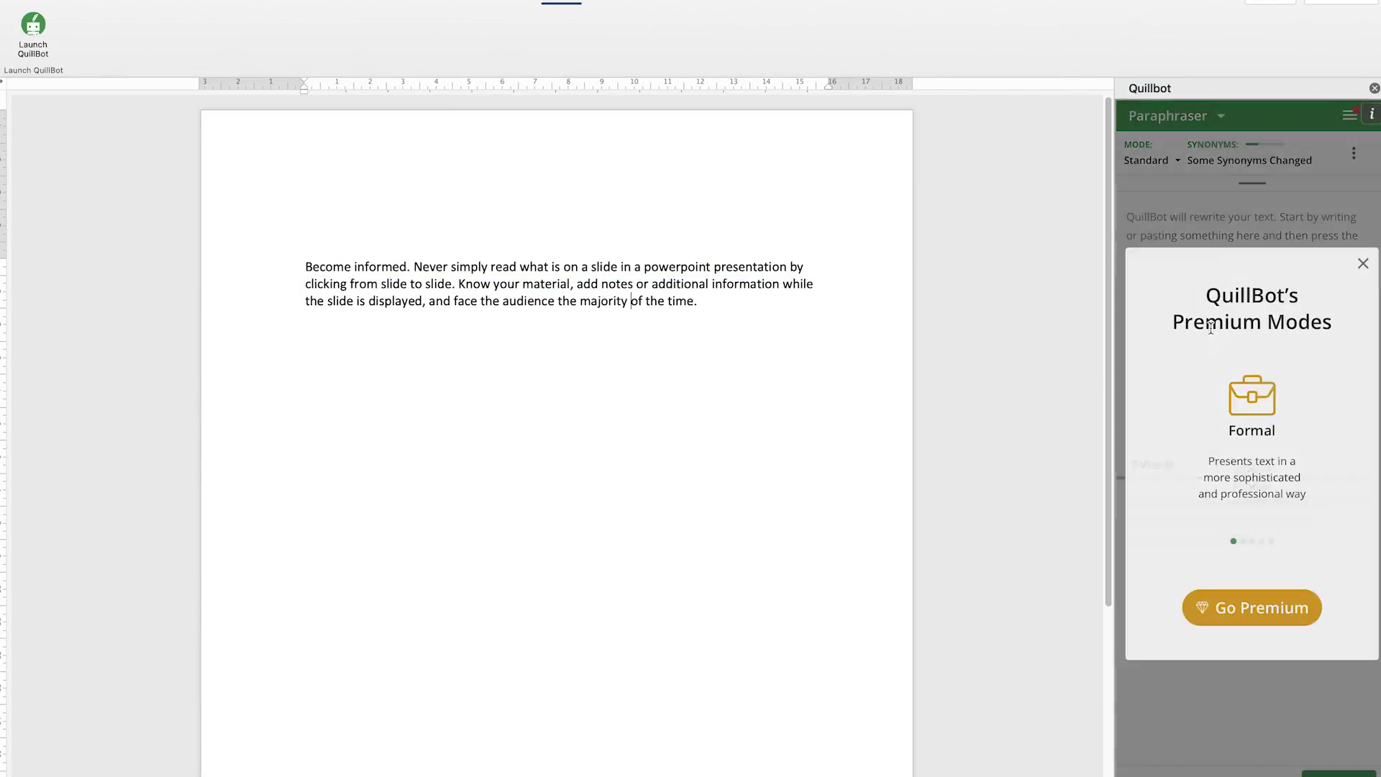
{"action": "left_click", "coordinate": [1364, 263]}
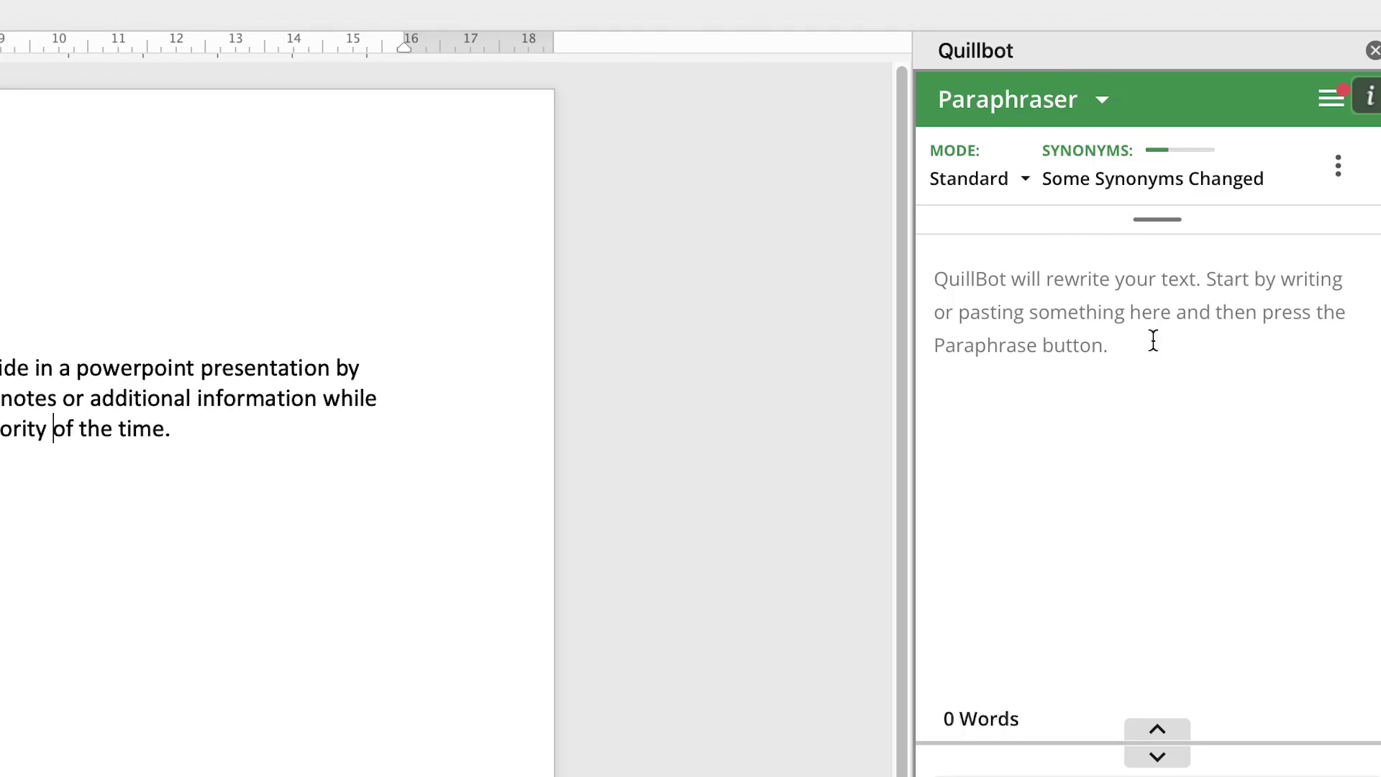
- Switch QuillBot to Grammar Checker, then back to Paraphraser, and select the original paragraph
{"action": "left_click", "coordinate": [1112, 101]}
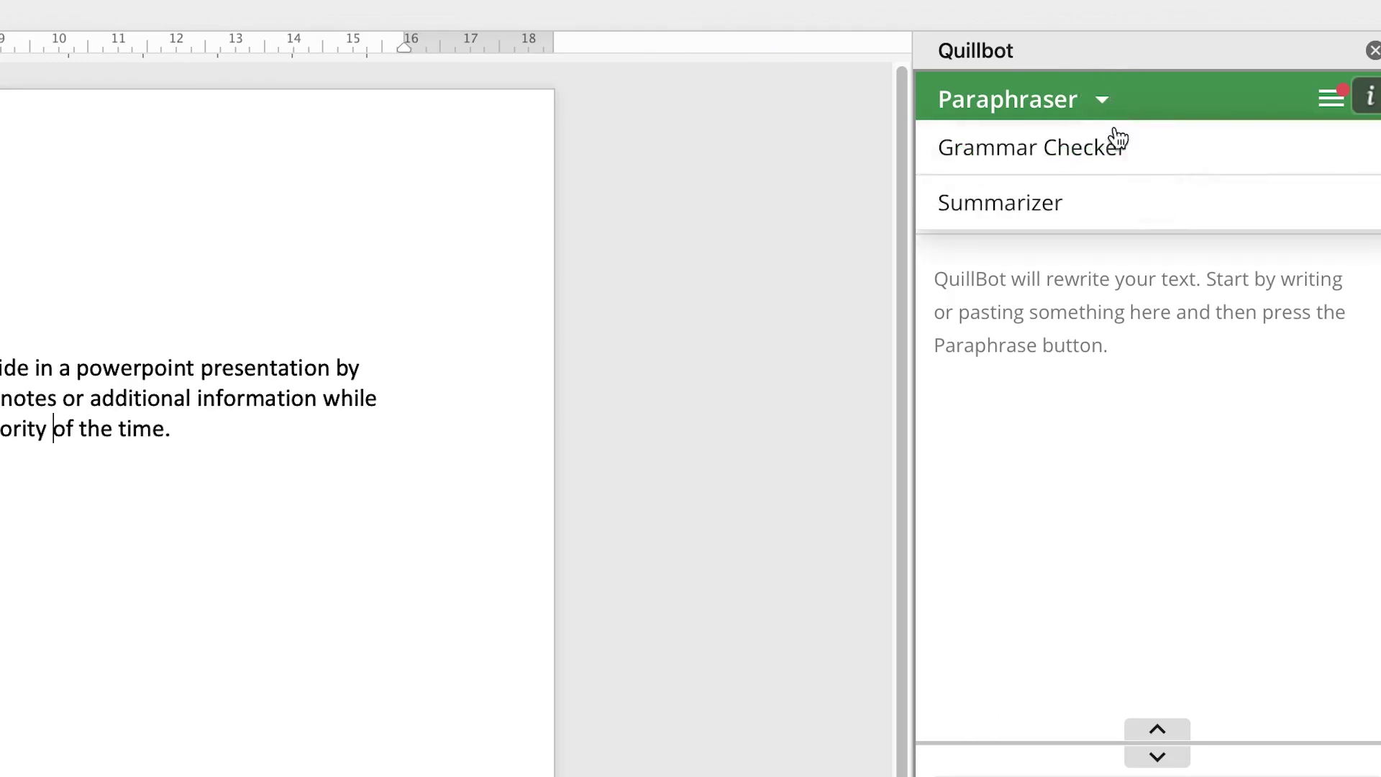
{"action": "left_click", "coordinate": [1098, 166]}
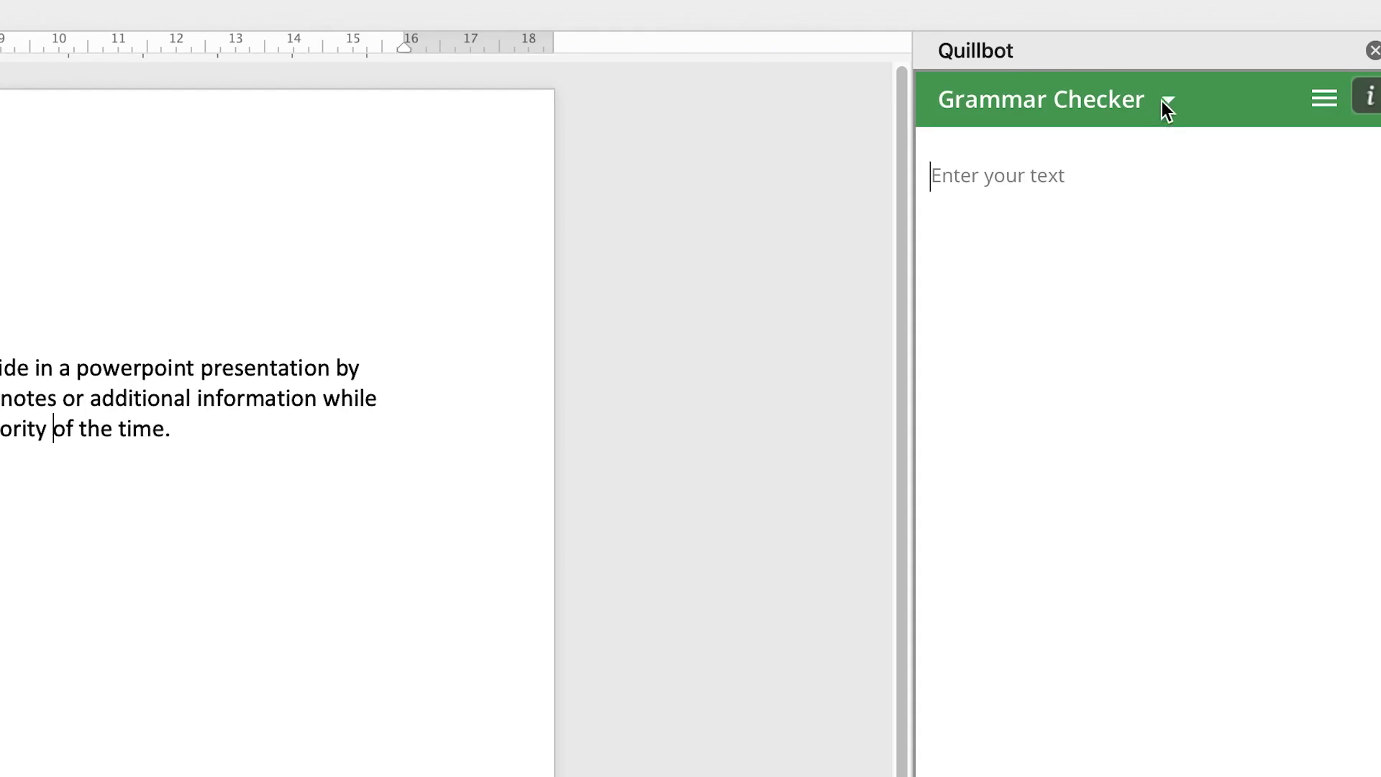
{"action": "left_click", "coordinate": [1162, 101]}
{"action": "left_click", "coordinate": [1115, 208]}
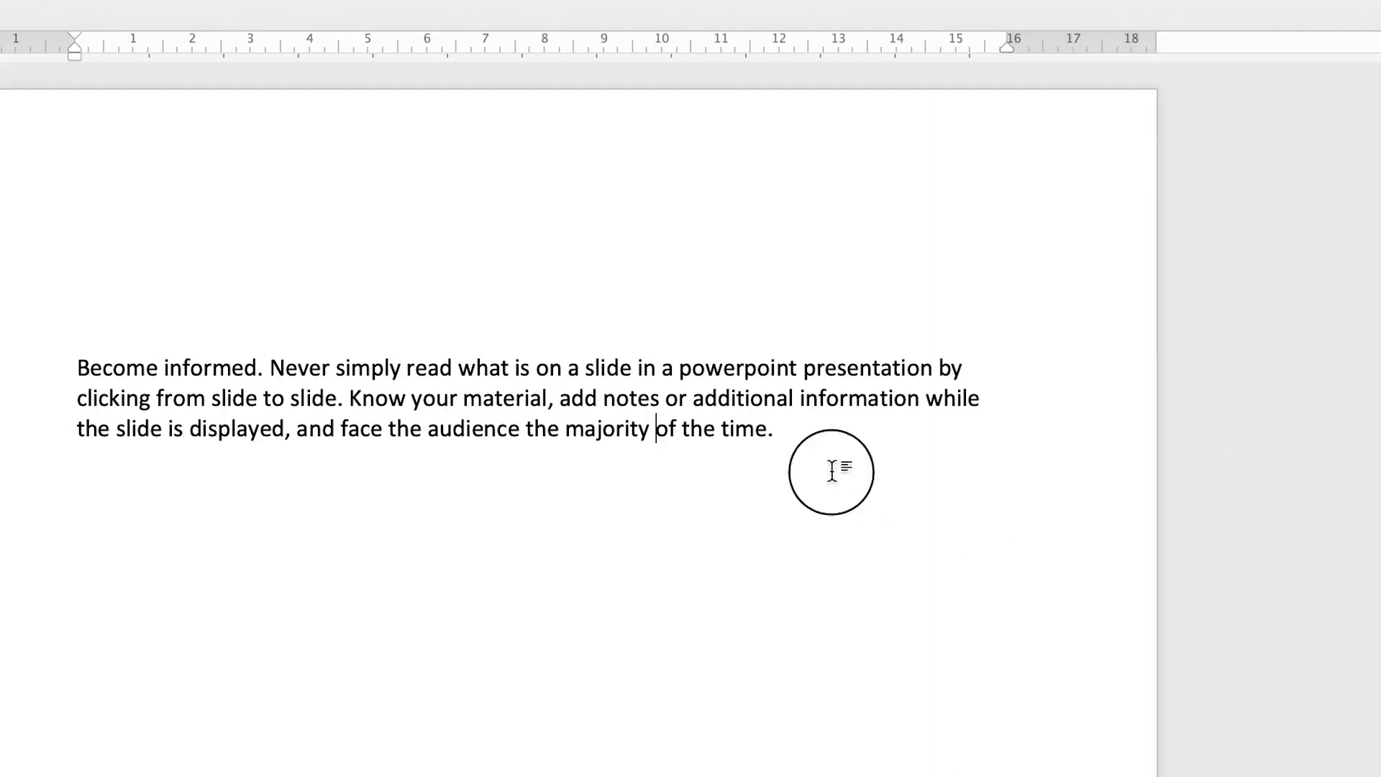
{"action": "left_click_drag", "start_coordinate": [832, 471], "coordinate": [37, 274]}
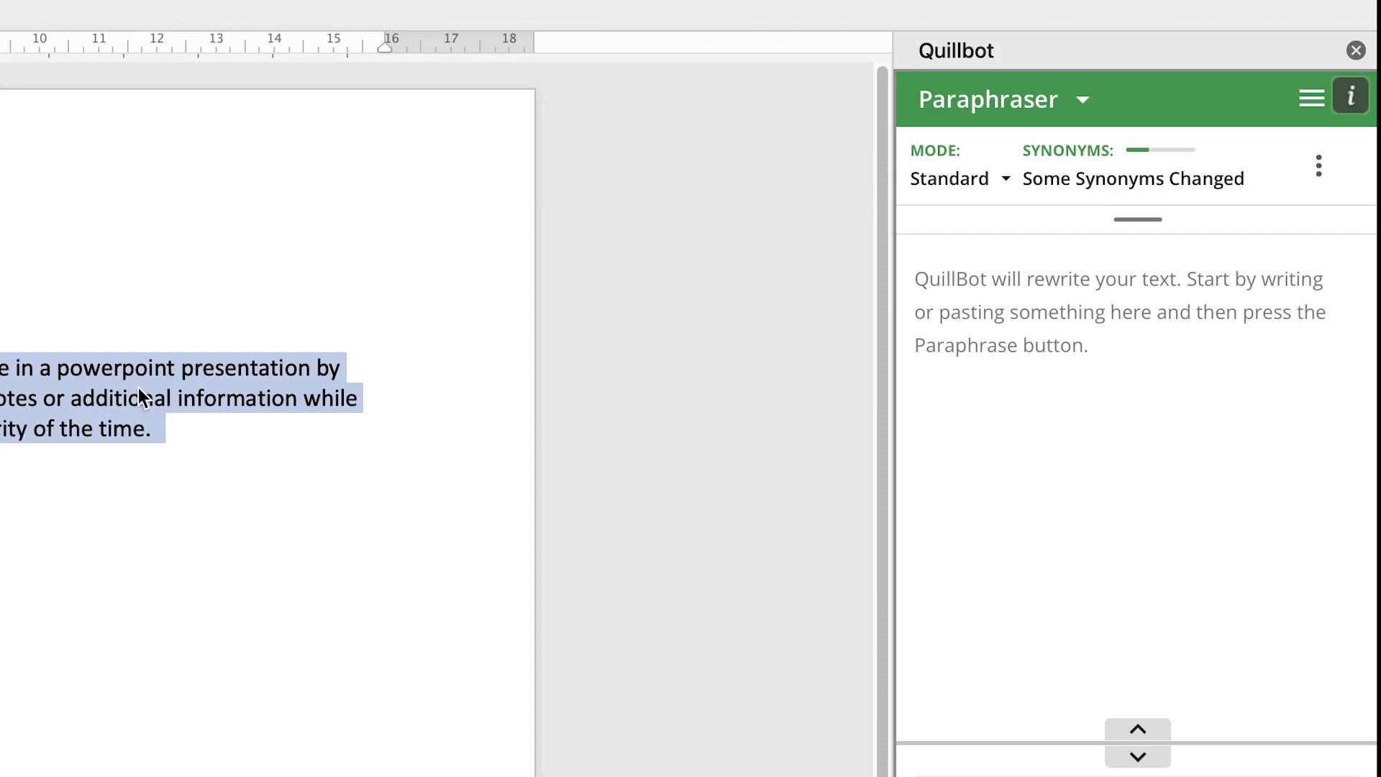
- Paraphrase the original paragraph in QuillBot and paste the 'Educate yourself' version below it
{"action": "right_click", "coordinate": [760, 389]}
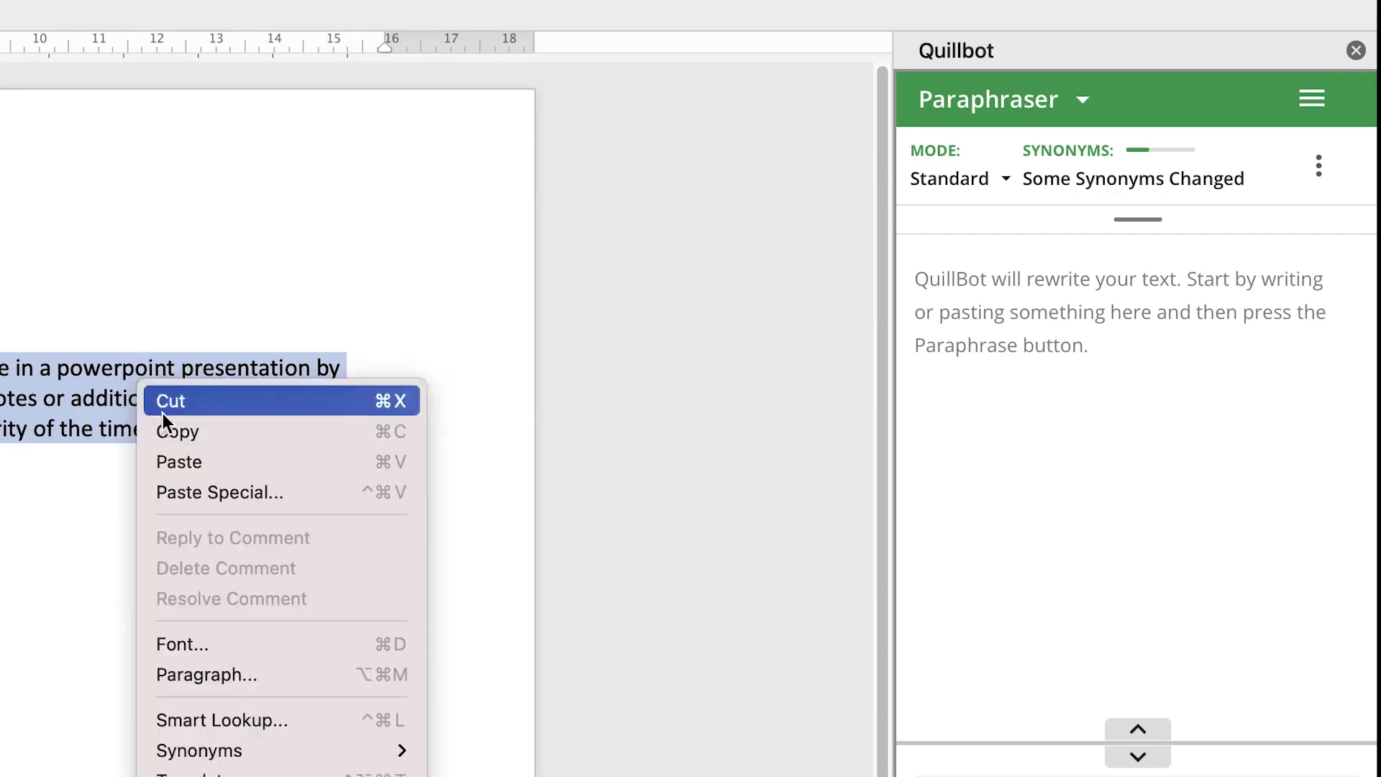
{"action": "left_click", "coordinate": [179, 431]}
{"action": "left_click", "coordinate": [1082, 345]}
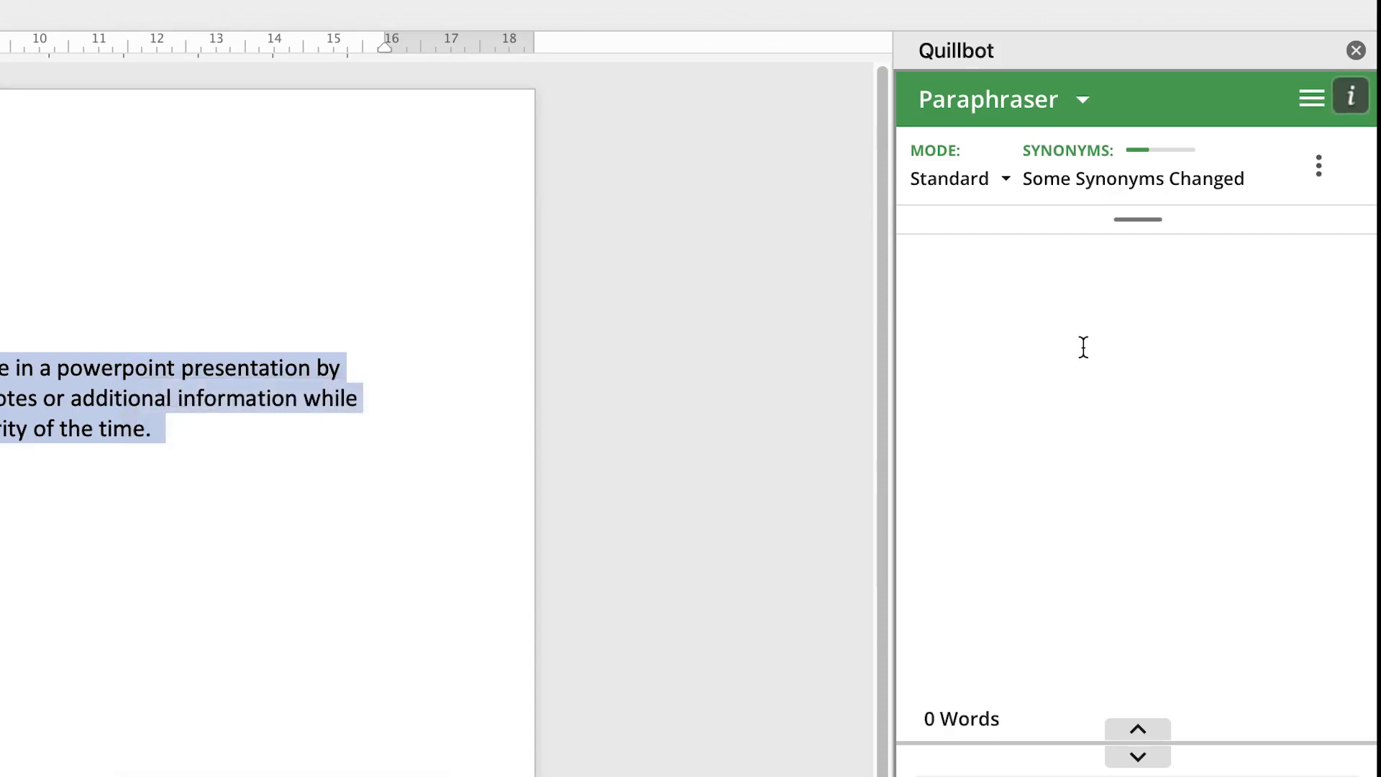
{"action": "key", "text": "super+v"}
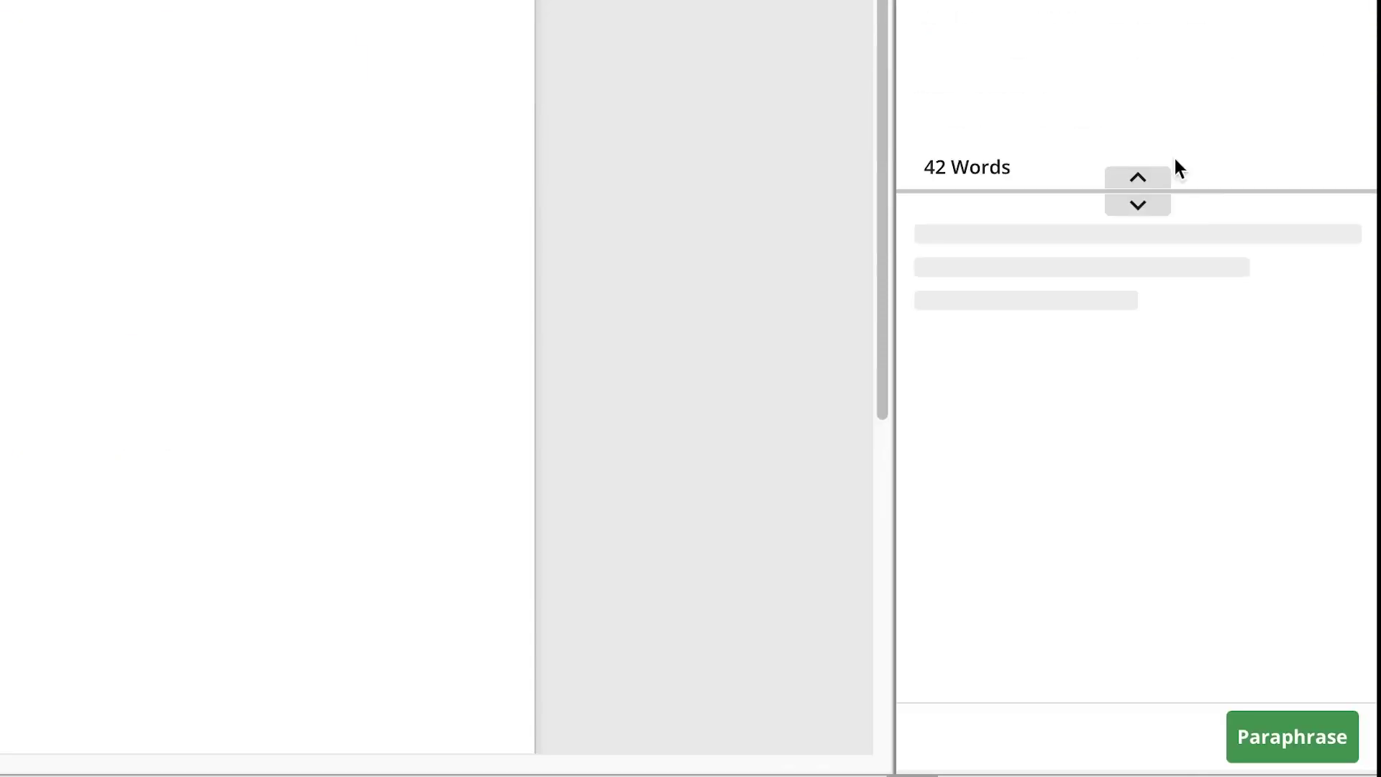
{"action": "left_click", "coordinate": [1293, 749]}
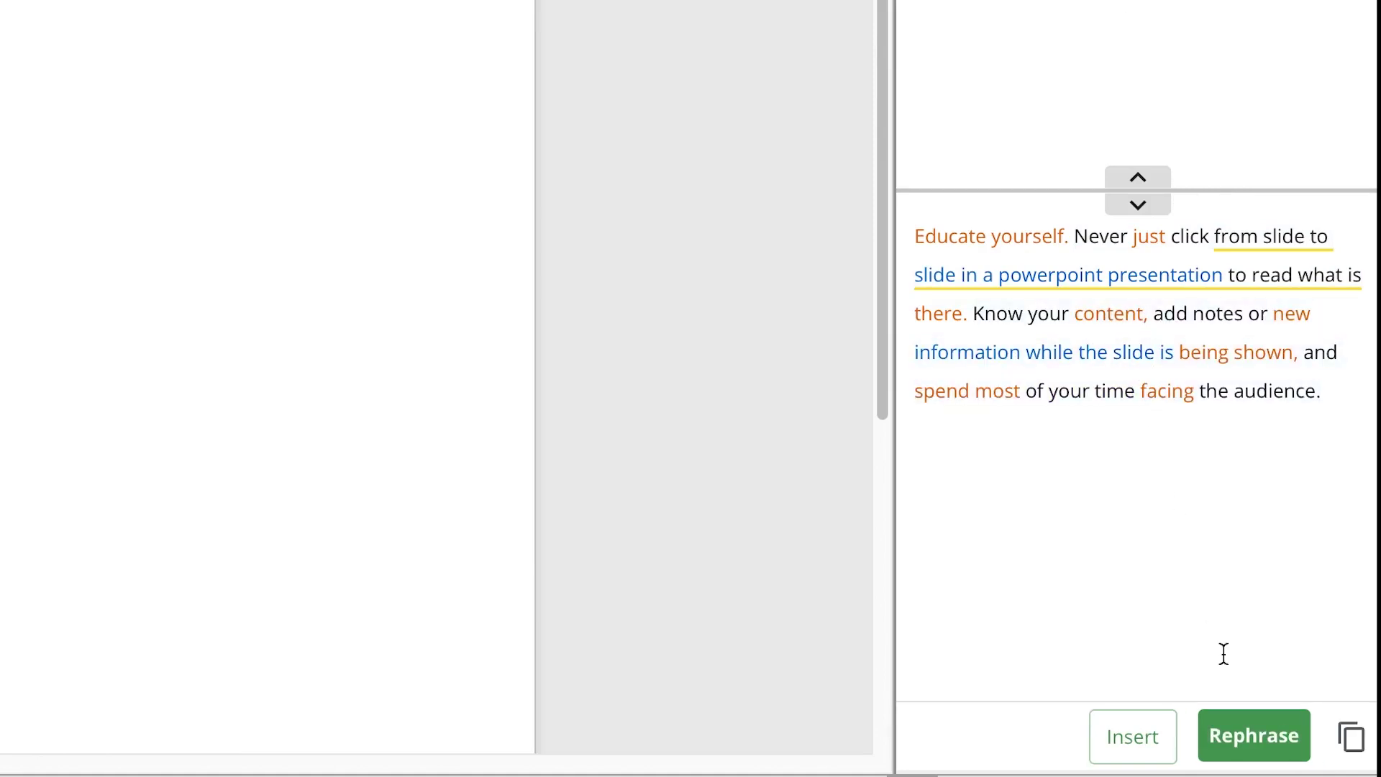
{"action": "left_click", "coordinate": [1352, 738]}
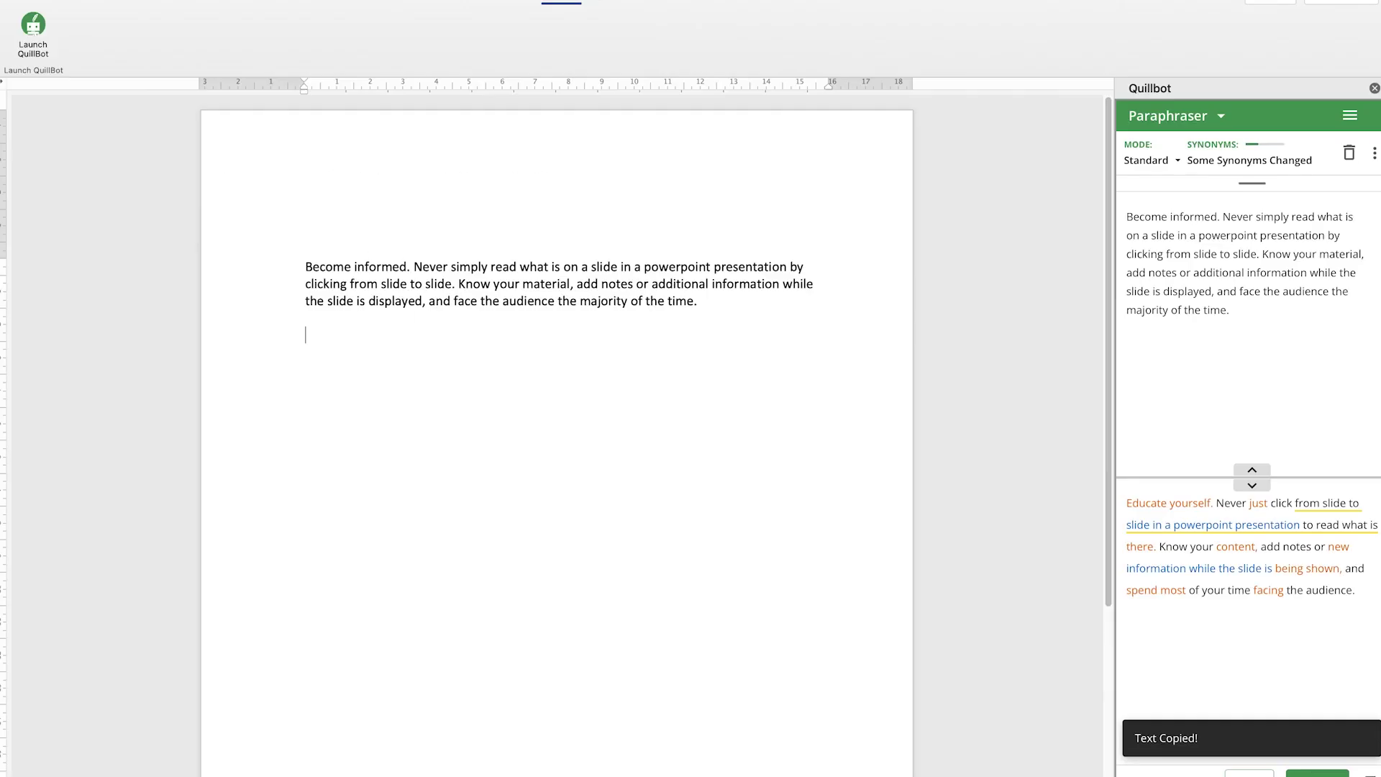
{"action": "key", "text": "super+v"}
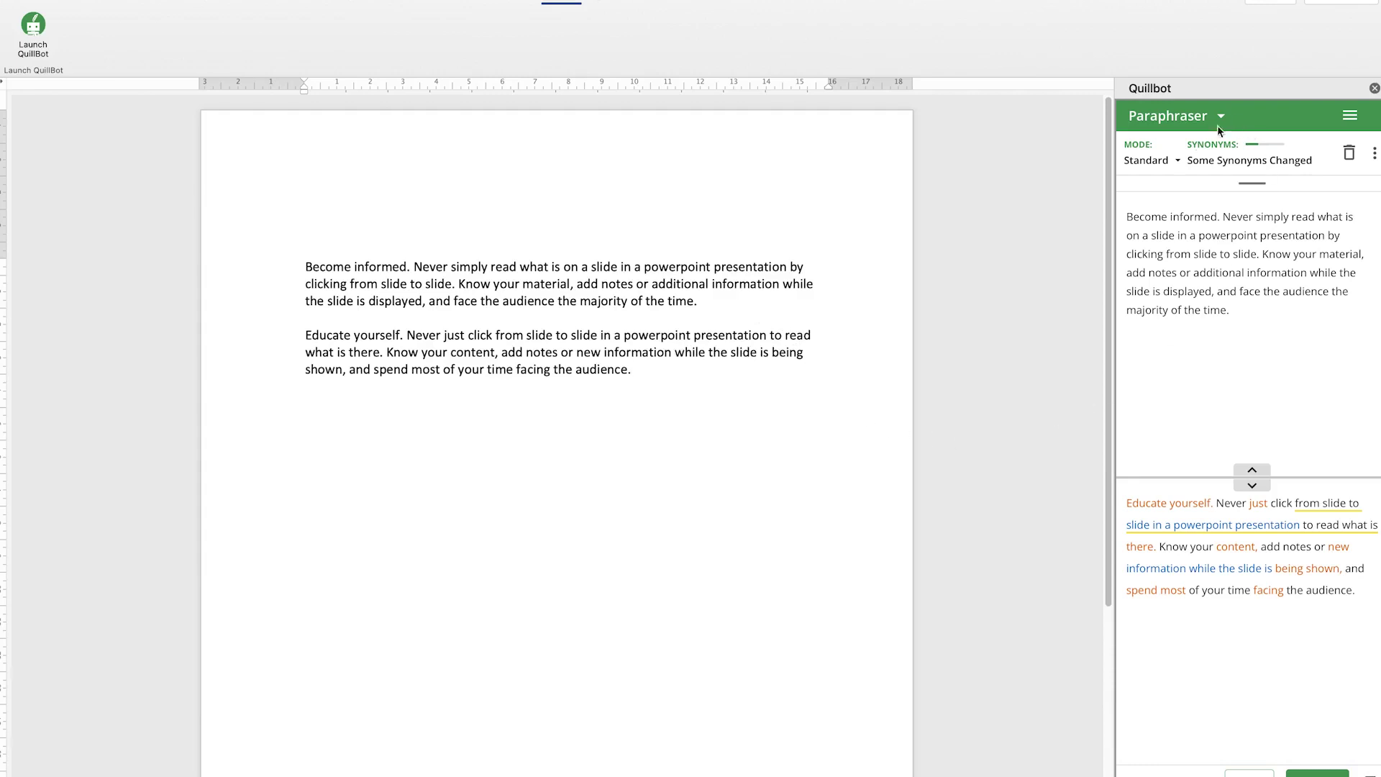
{"action": "left_click", "coordinate": [1165, 117]}
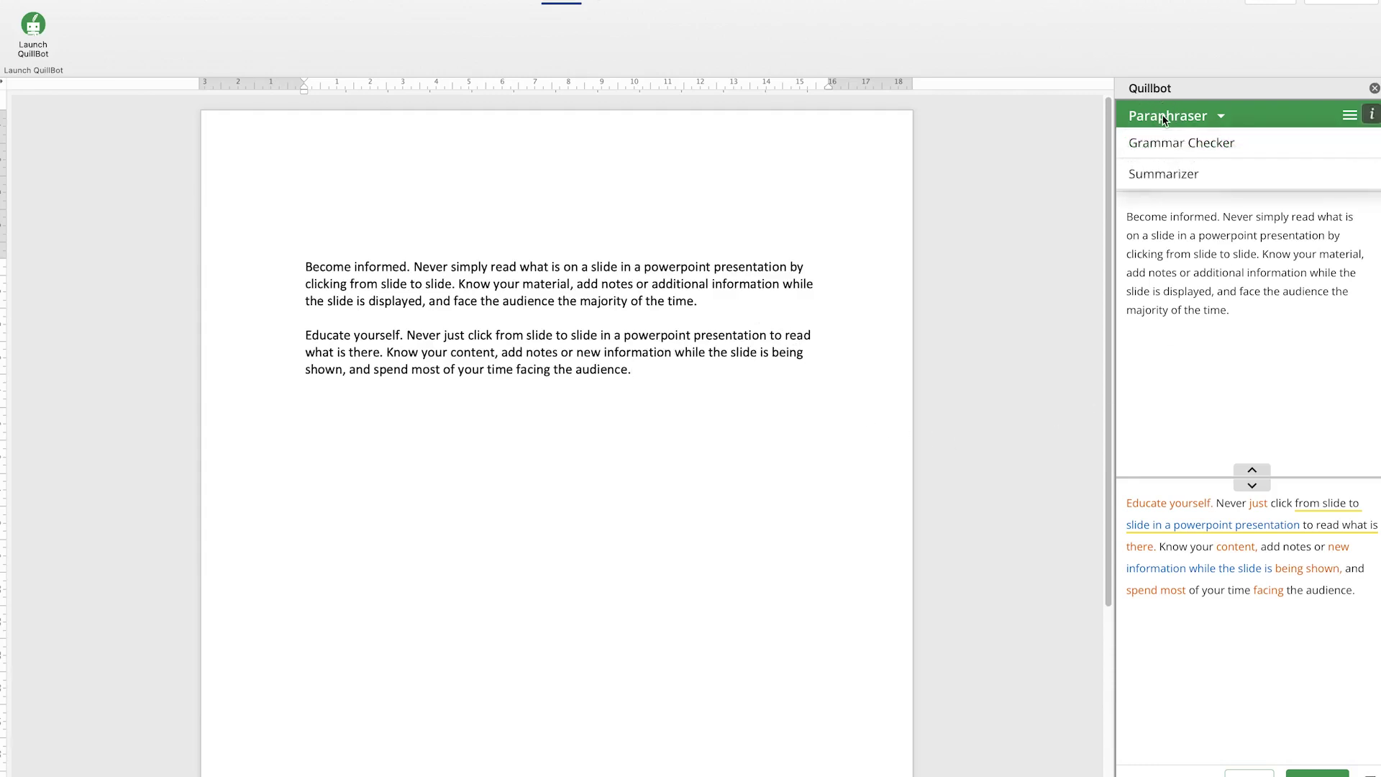
- Paste QuillBot's summary 'Know your material, add notes, and face audience.' on the blank line
{"action": "left_click", "coordinate": [1165, 173]}
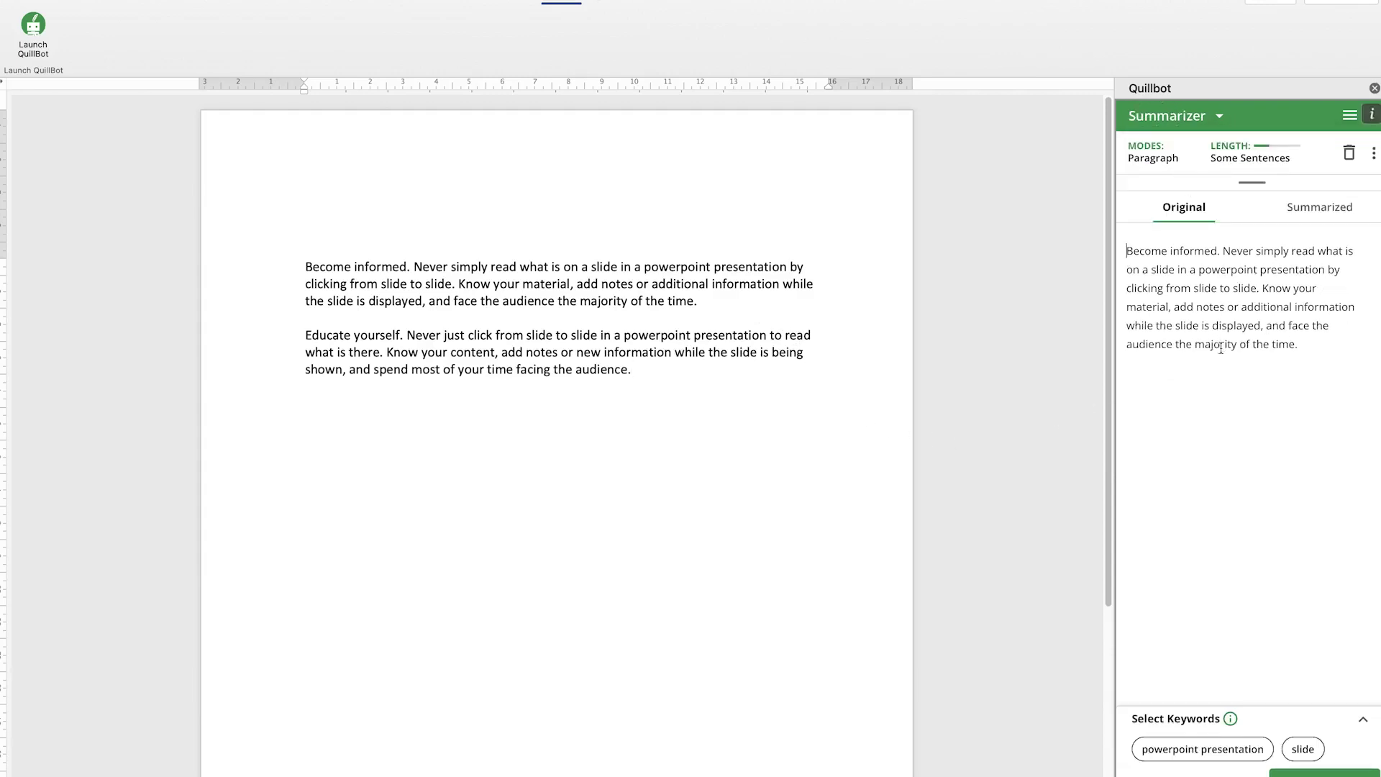
{"action": "left_click", "coordinate": [1324, 773]}
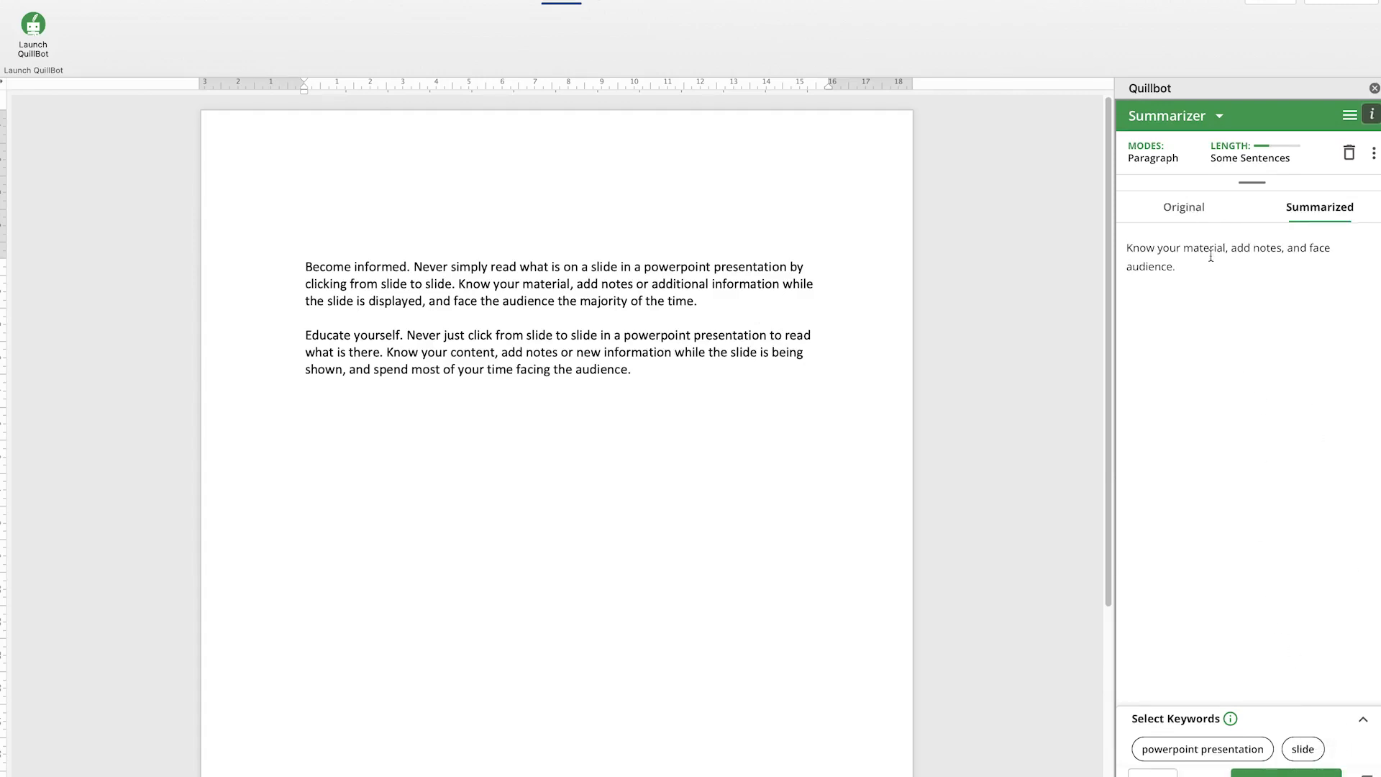
{"action": "left_click_drag", "start_coordinate": [1205, 282], "coordinate": [959, 196]}
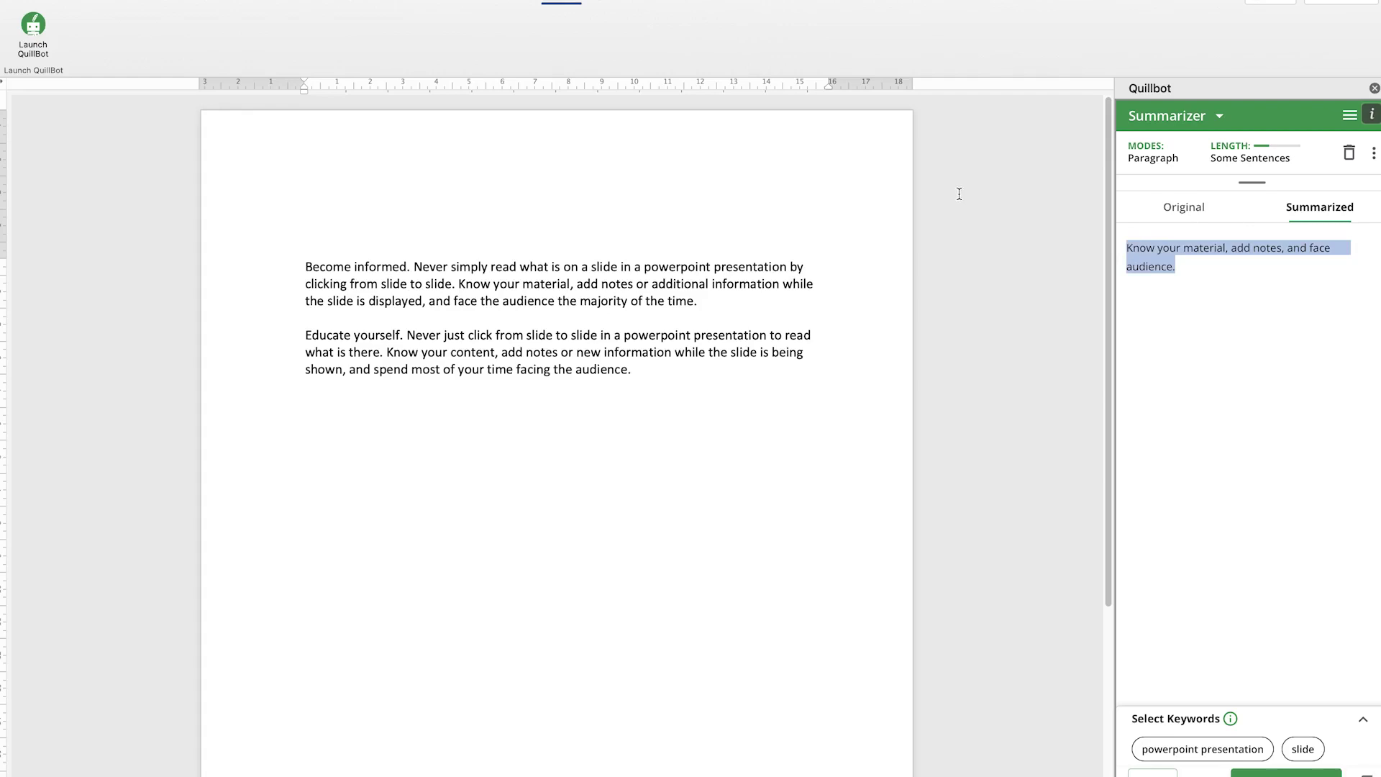
{"action": "left_click", "coordinate": [1211, 380]}
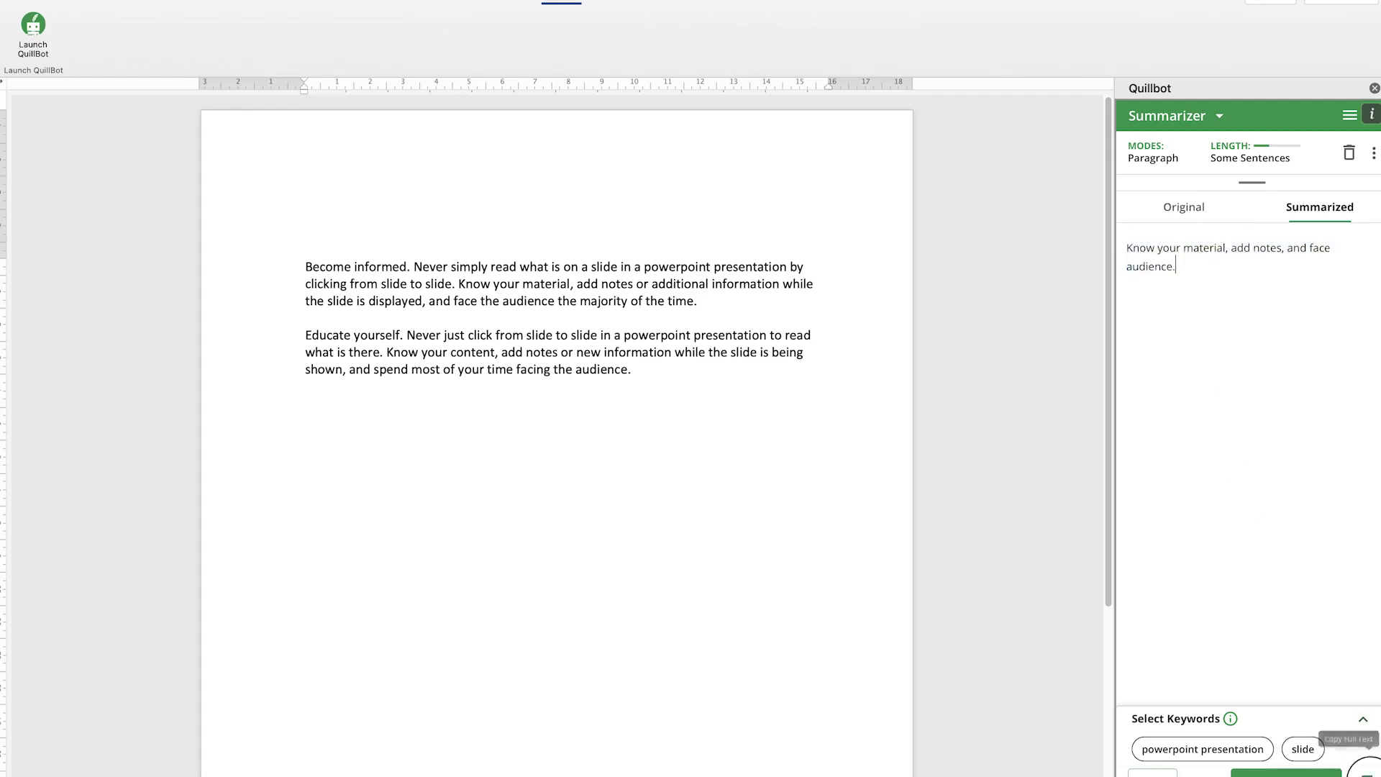
{"action": "left_click", "coordinate": [1366, 774]}
{"action": "left_click", "coordinate": [456, 370]}
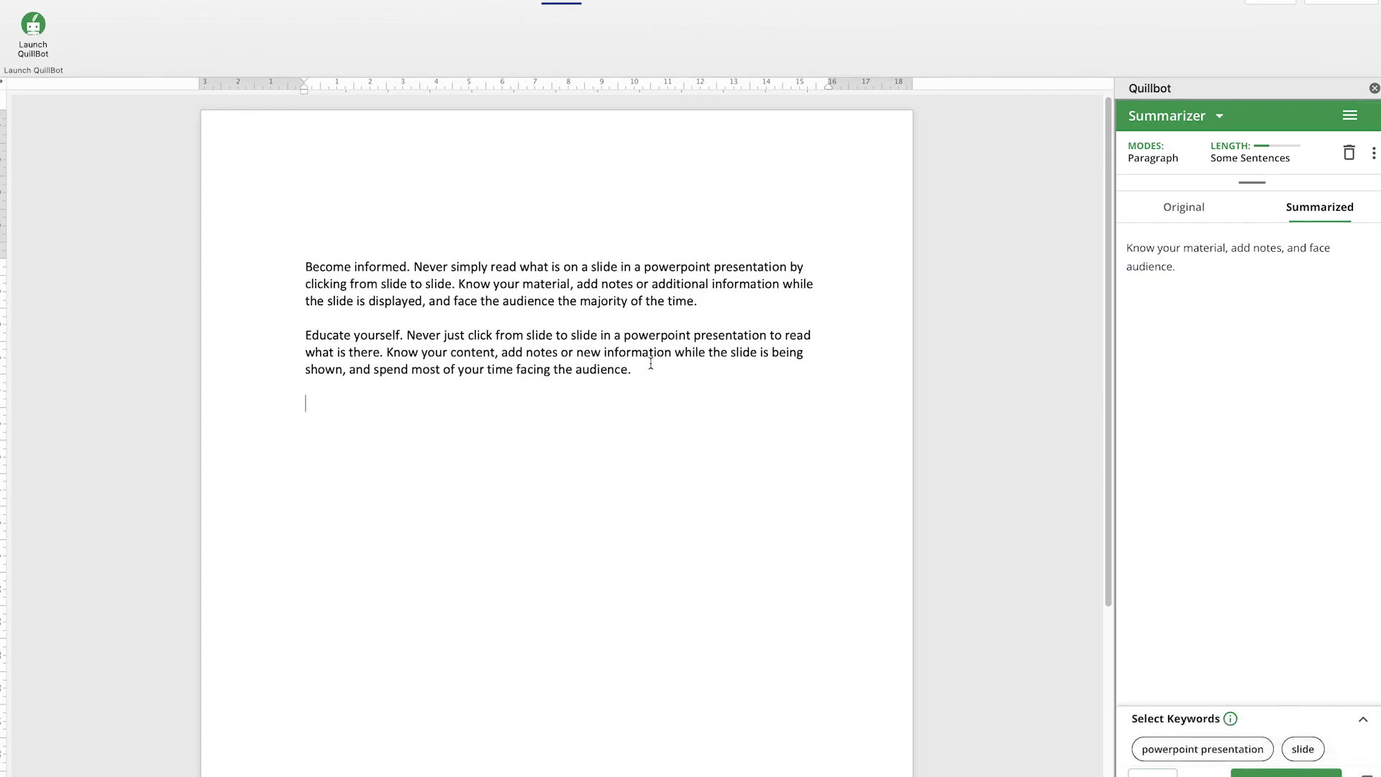
{"action": "key", "text": "super+v"}
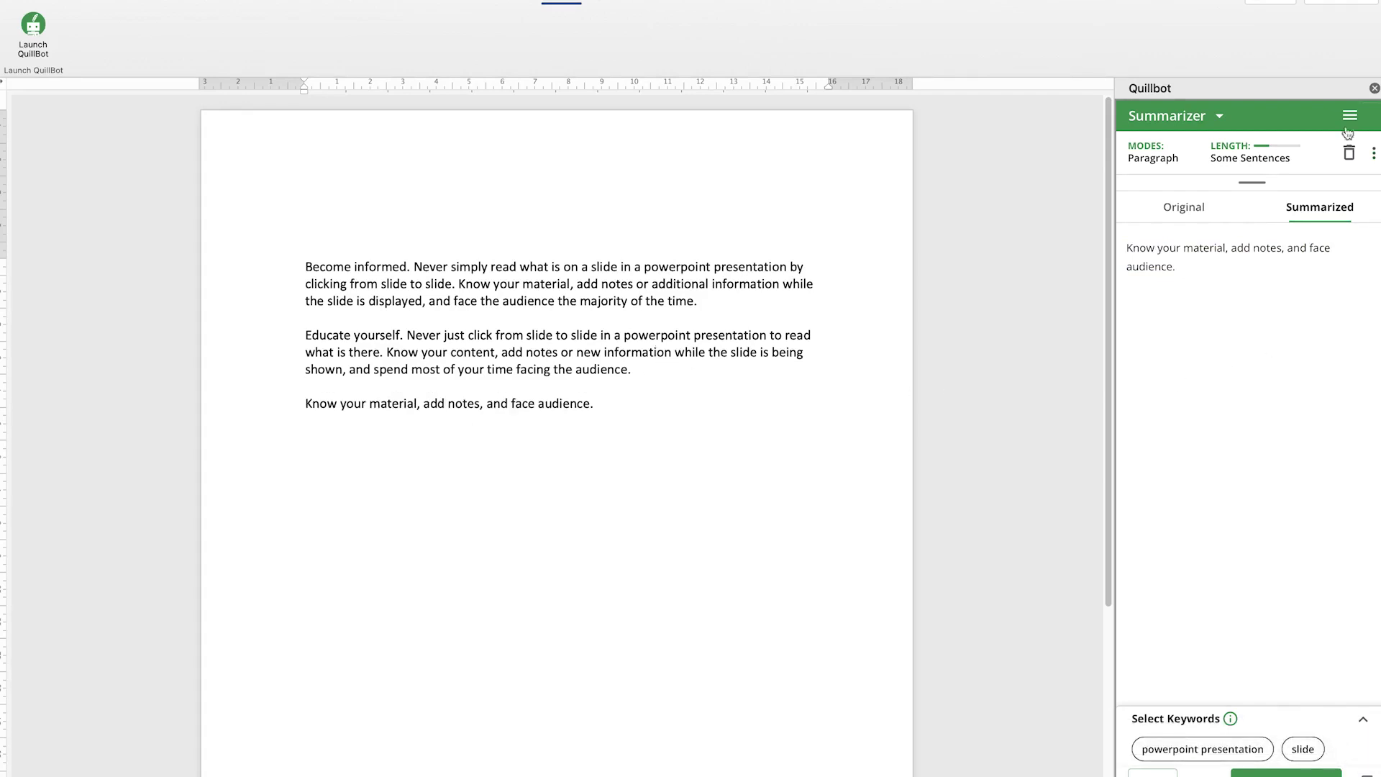
{"action": "left_click", "coordinate": [1173, 126]}
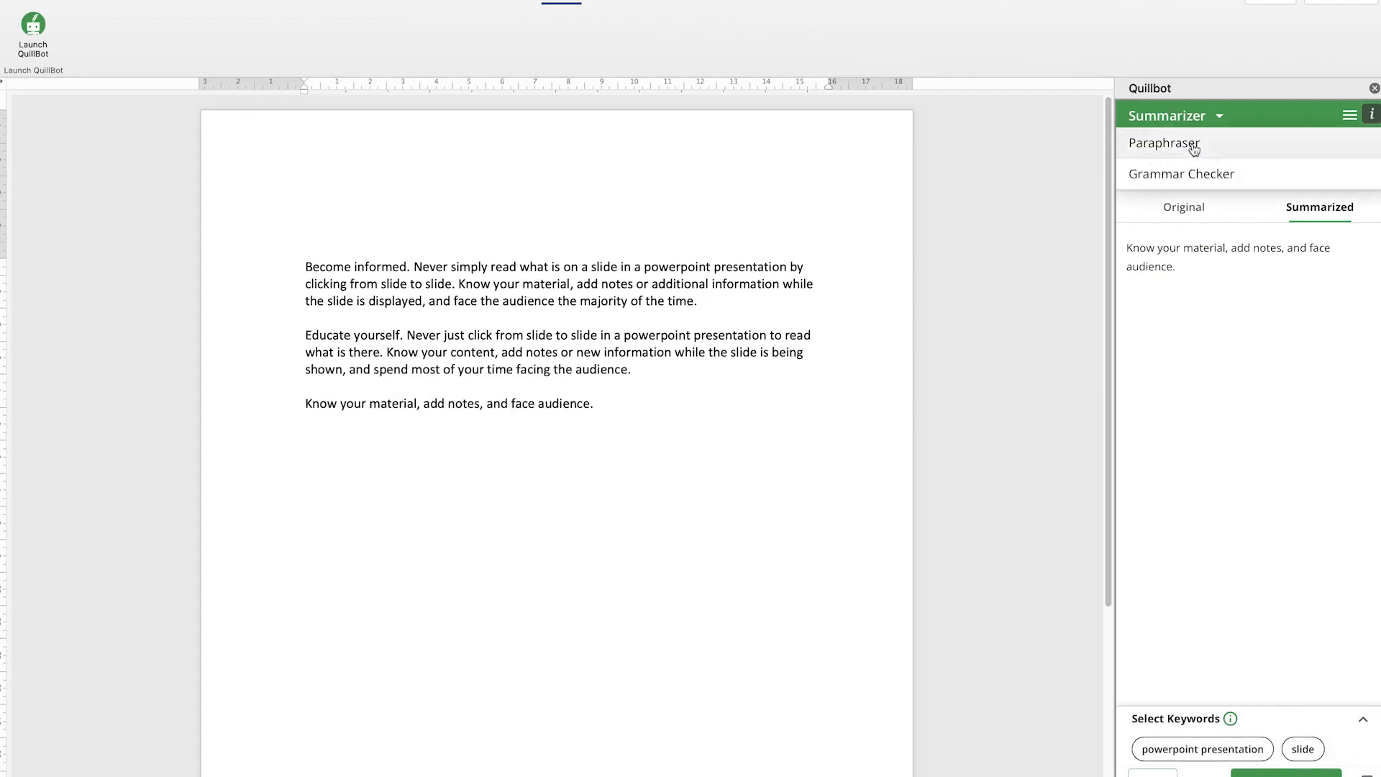
{"action": "left_click", "coordinate": [1190, 170]}
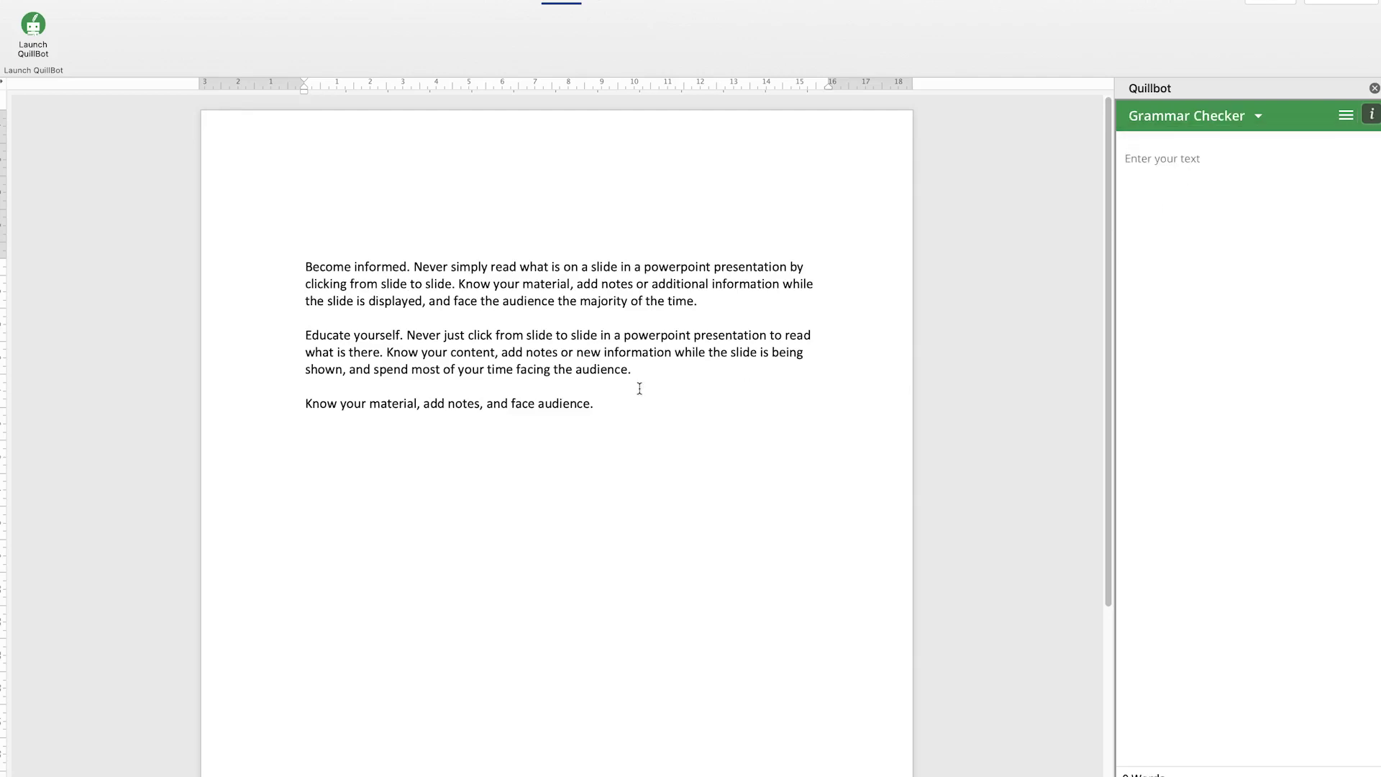
- Fix all errors in the 'Educate yourself' paragraph and paste the corrected copy at the end
{"action": "left_click_drag", "start_coordinate": [639, 389], "coordinate": [281, 337]}
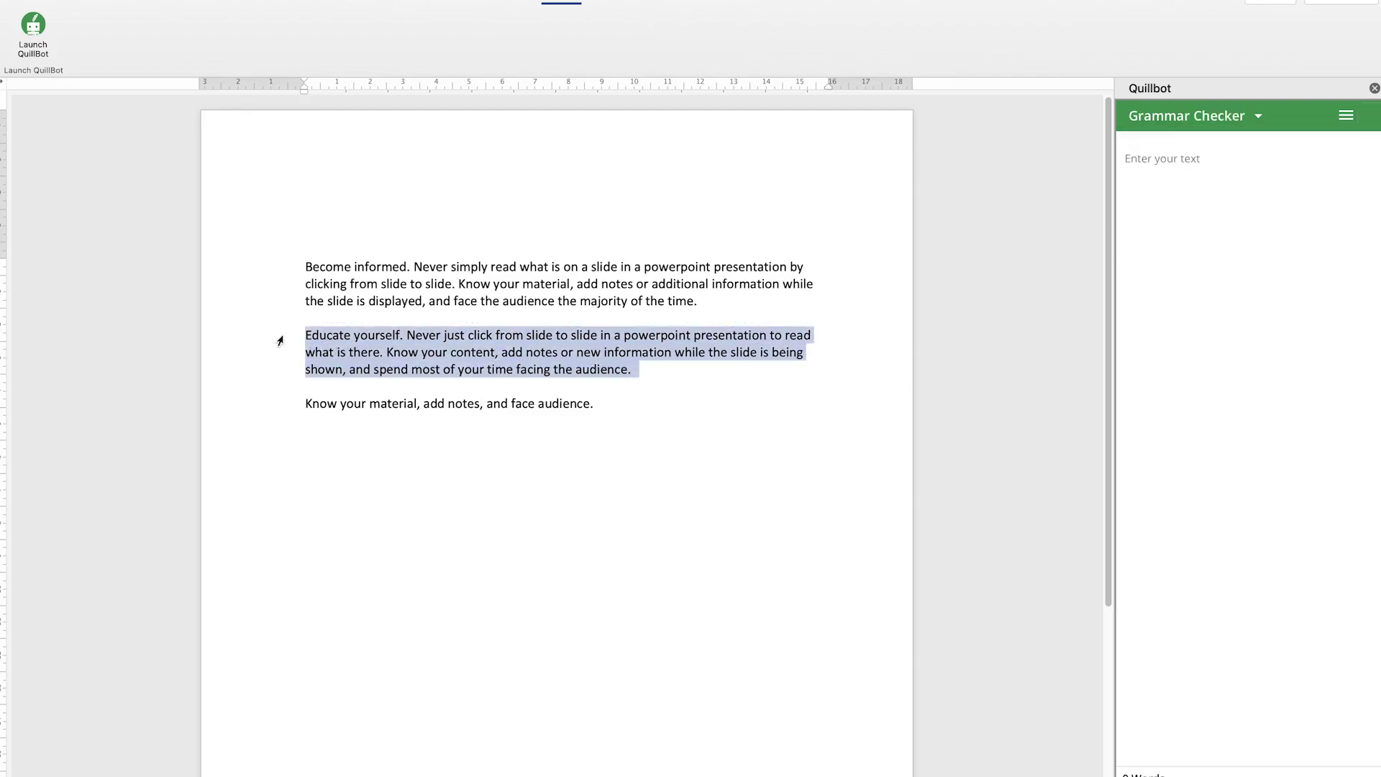
{"action": "left_click", "coordinate": [1191, 219]}
{"action": "key", "text": "super+v"}
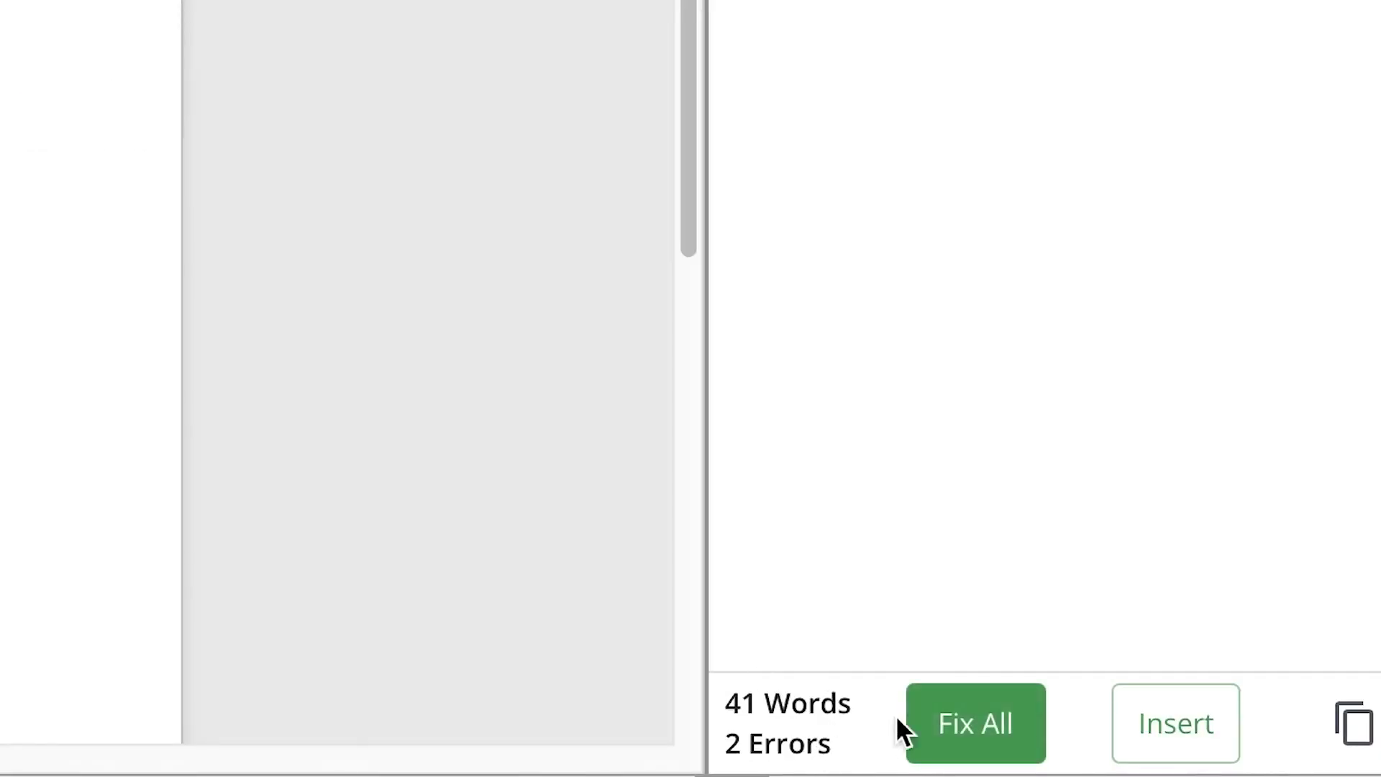
{"action": "left_click", "coordinate": [992, 721]}
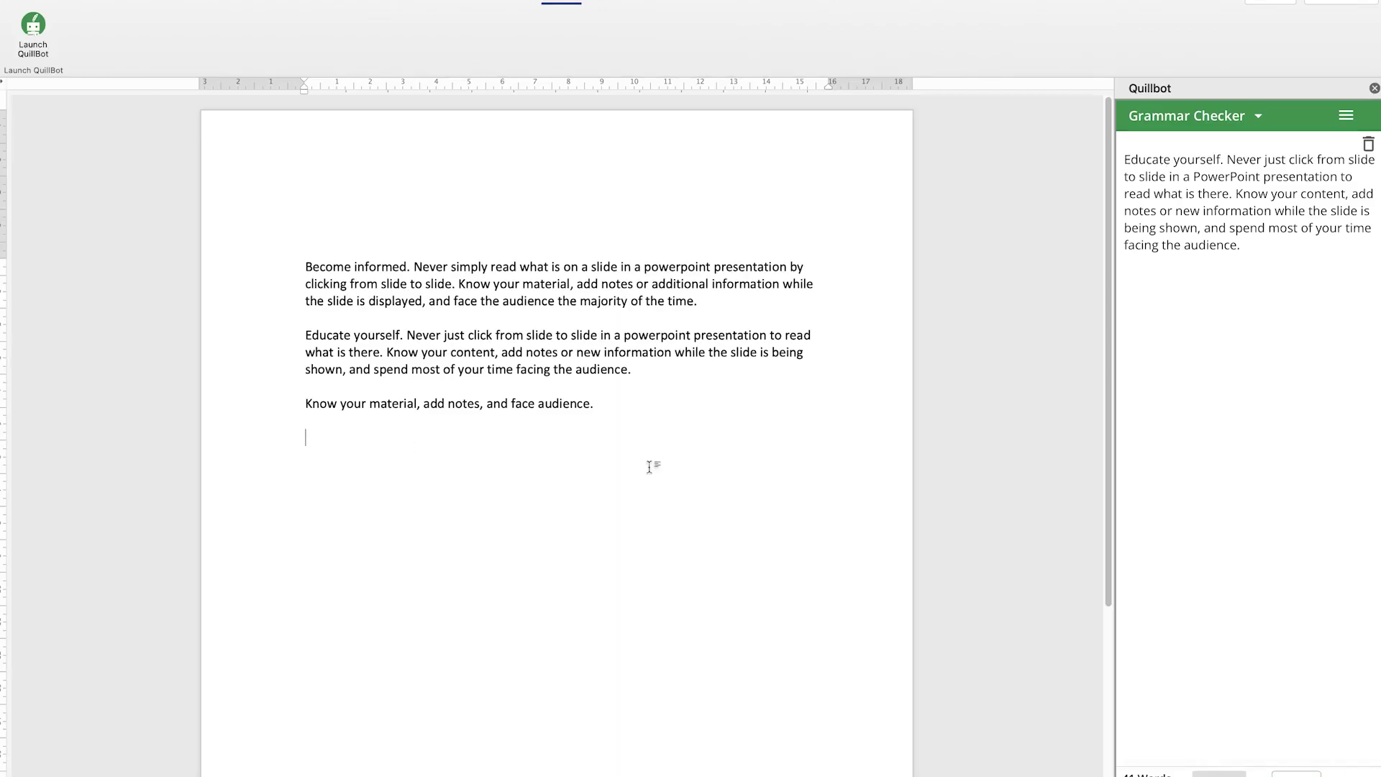
{"action": "key", "text": "super+v"}
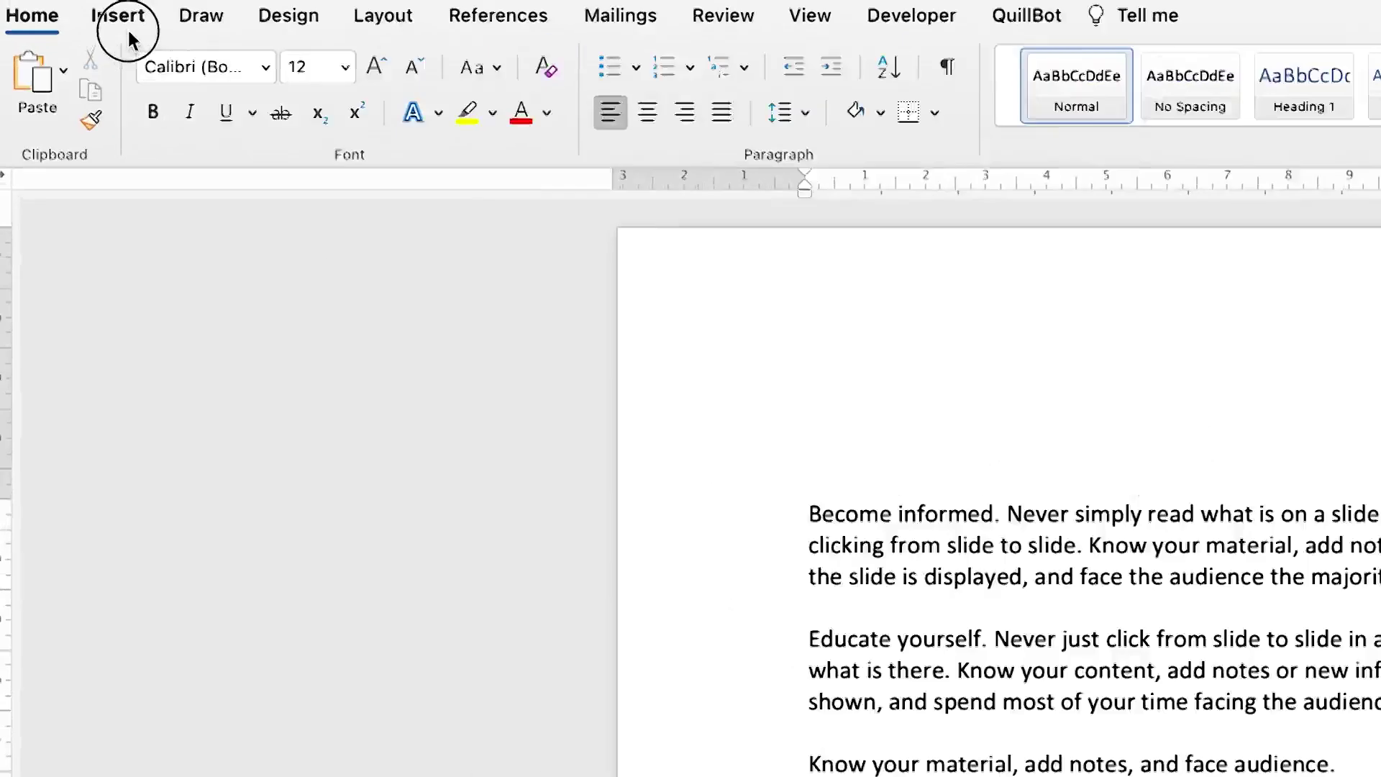
{"action": "left_click", "coordinate": [128, 33]}
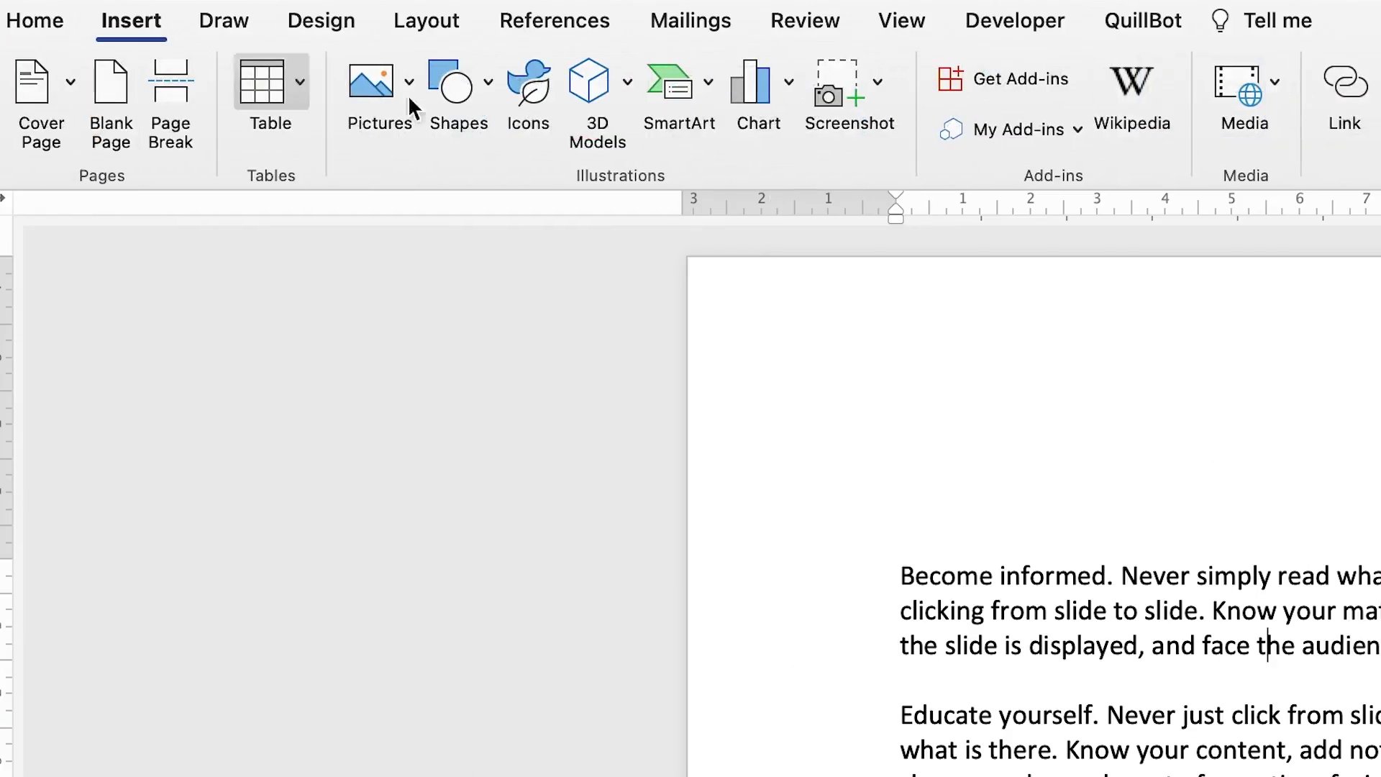
{"action": "left_click", "coordinate": [1077, 129]}
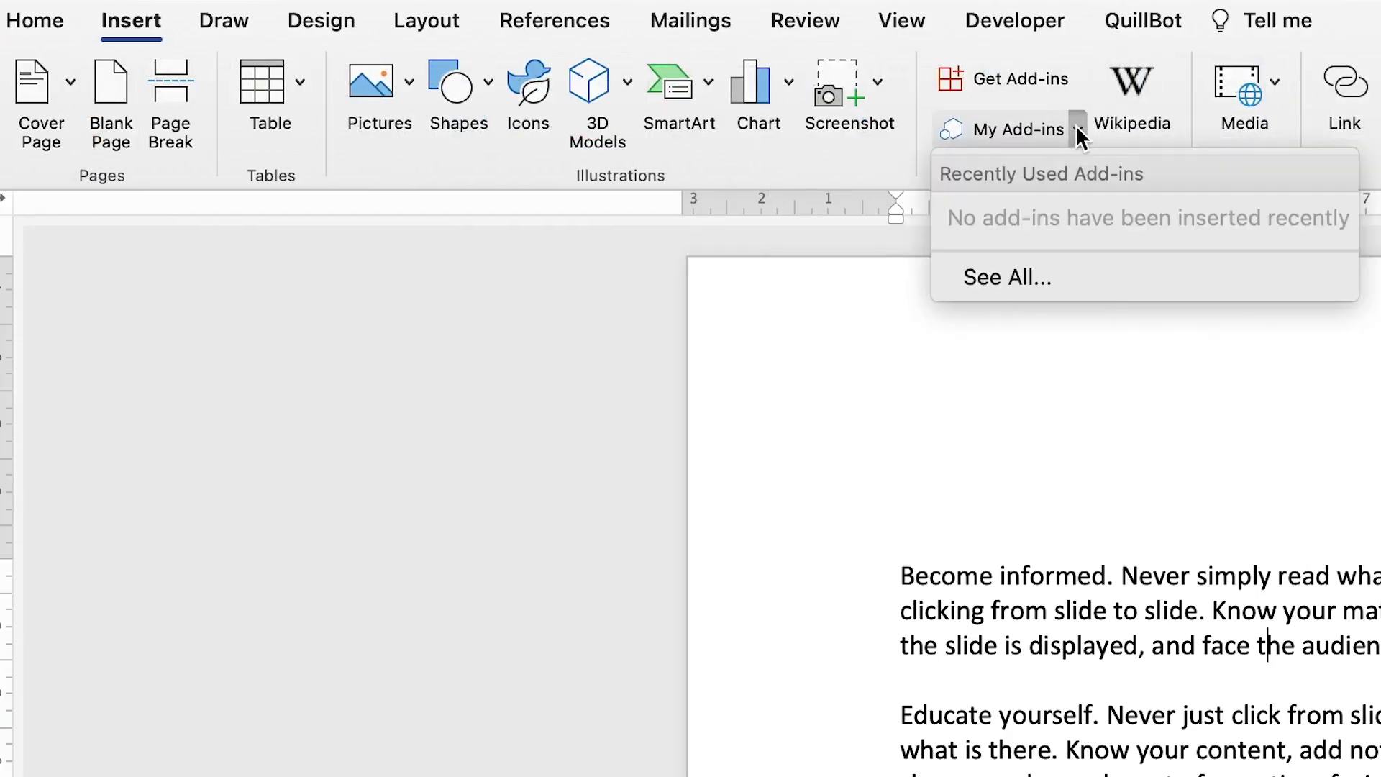
{"action": "left_click", "coordinate": [1076, 279]}
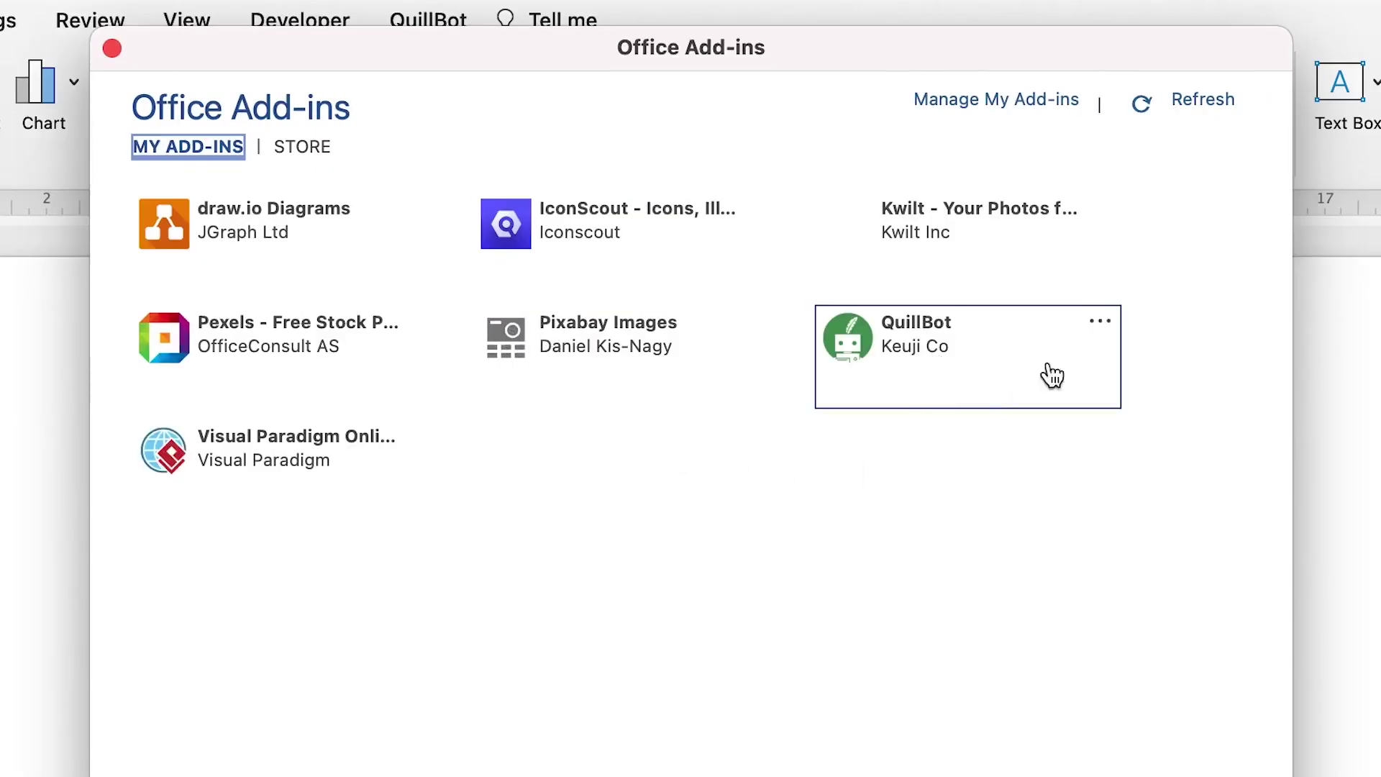
{"action": "left_click", "coordinate": [1100, 327]}
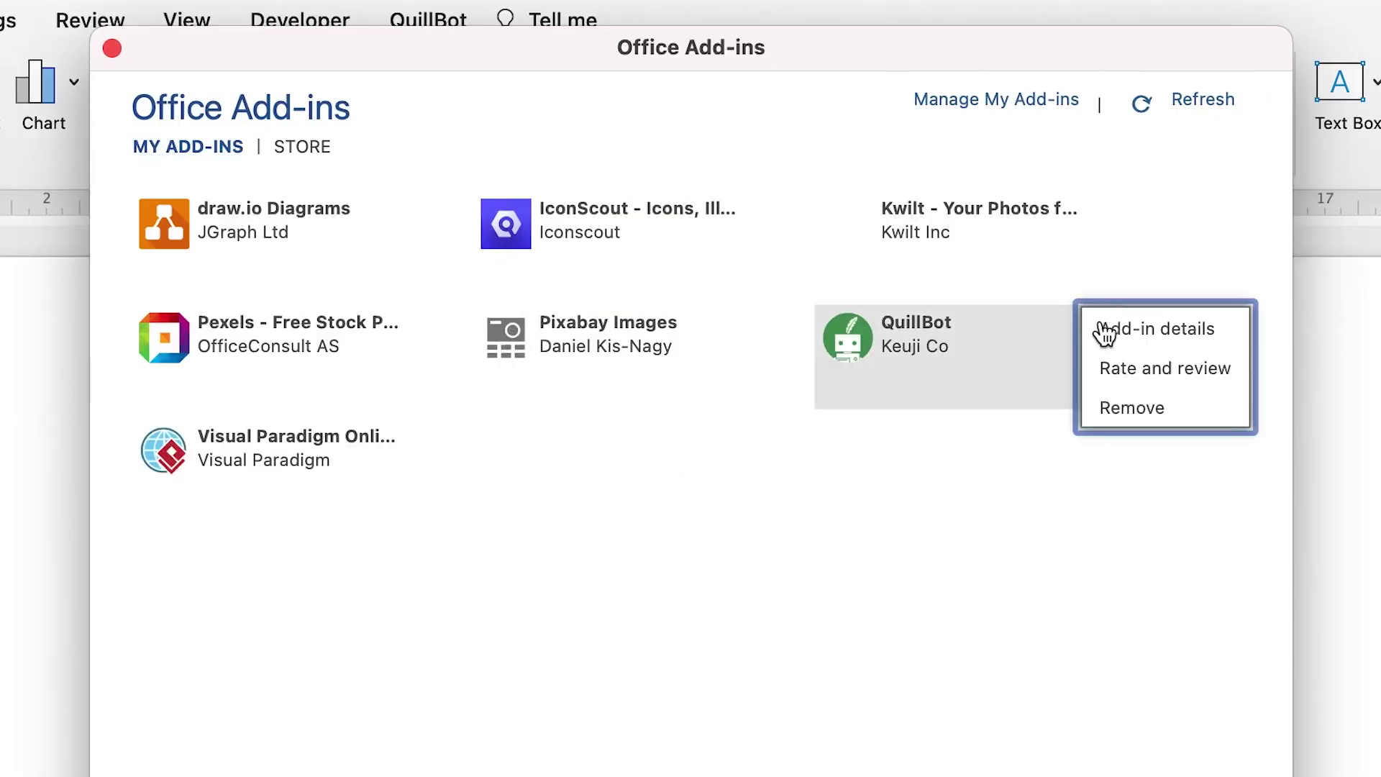